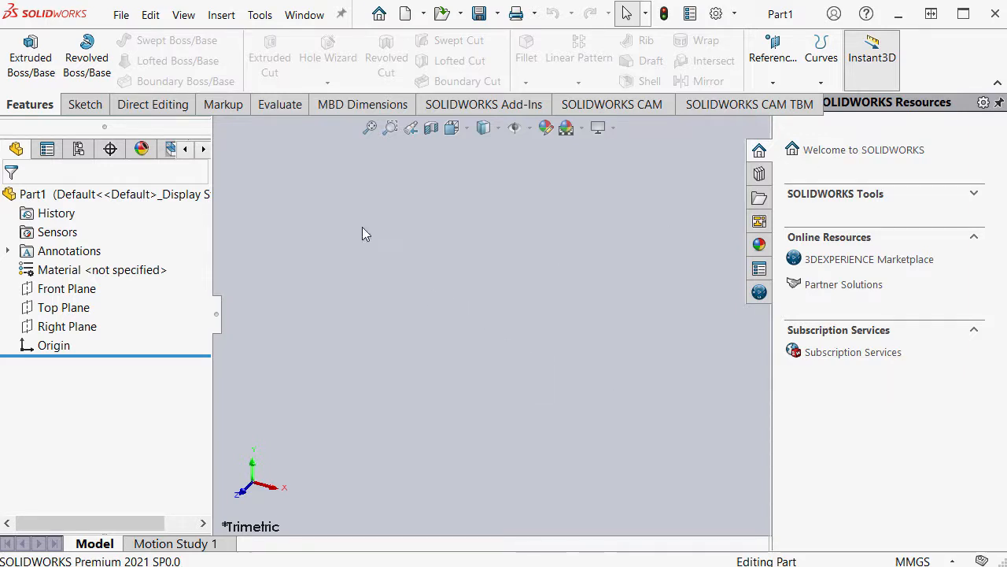
Hide the Task Pane from the user interface.
click(183, 15)
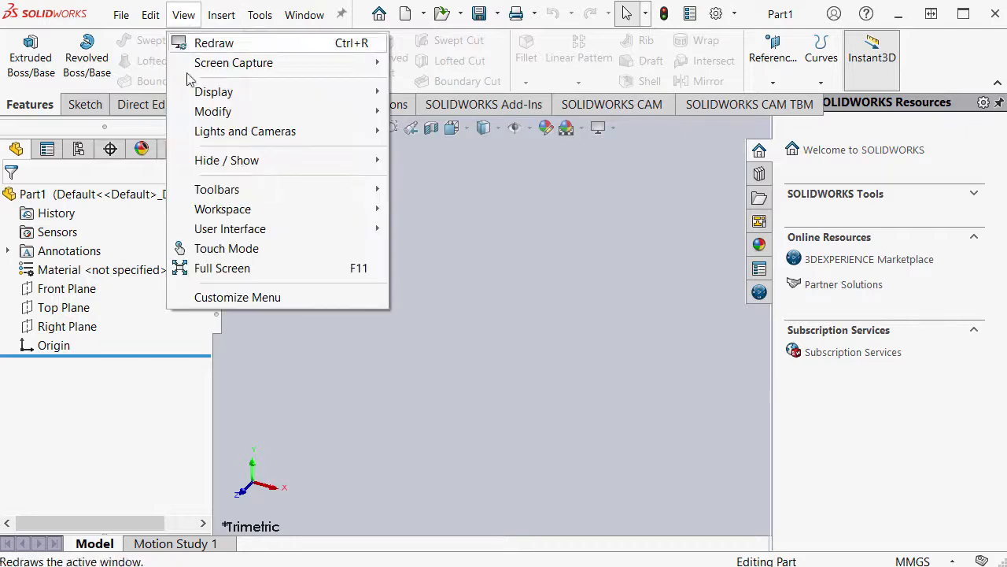
mouse_move(240, 230)
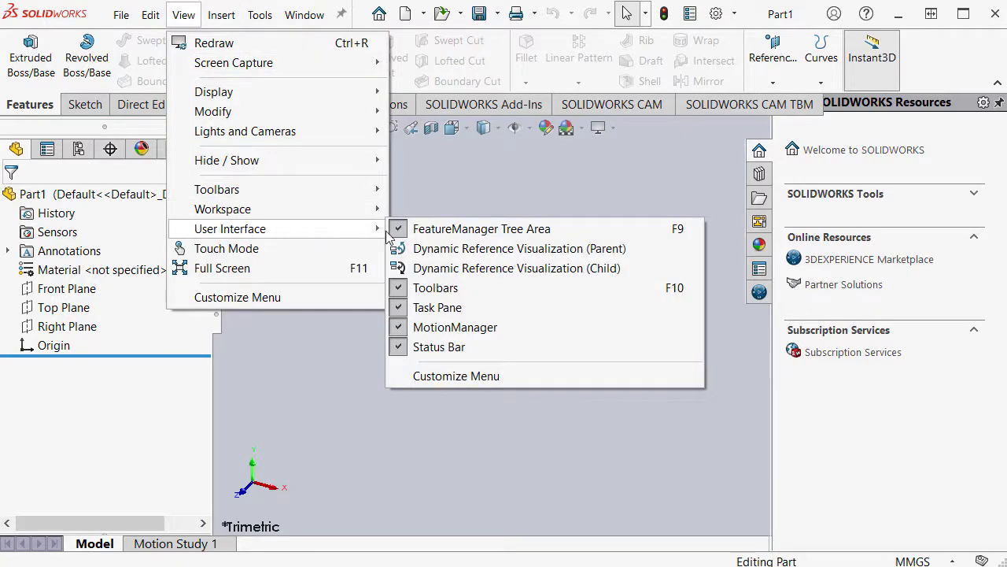
click(401, 309)
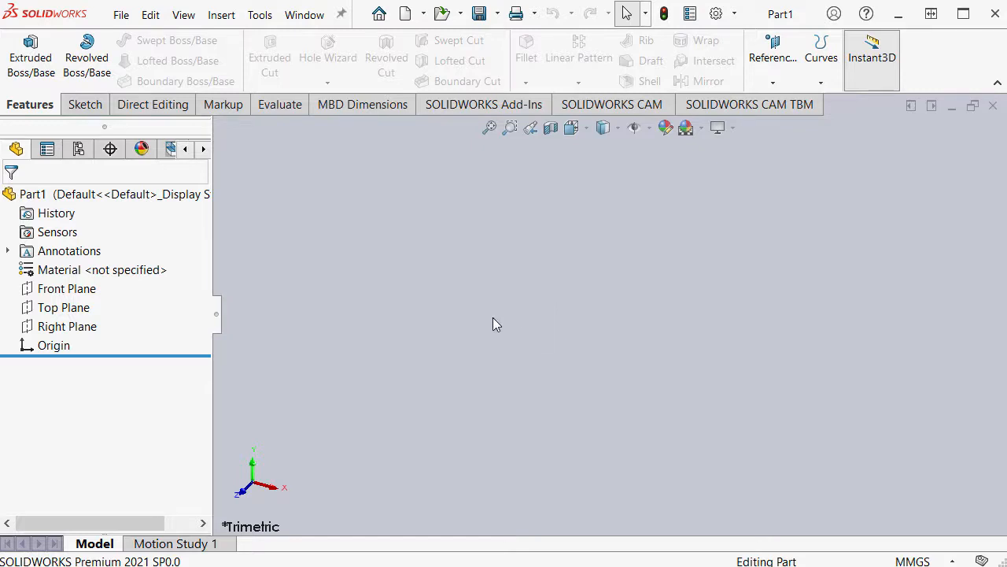
On the Top Plane, sketch a 200 × 200 mm center rectangle centred on the origin.
click(75, 310)
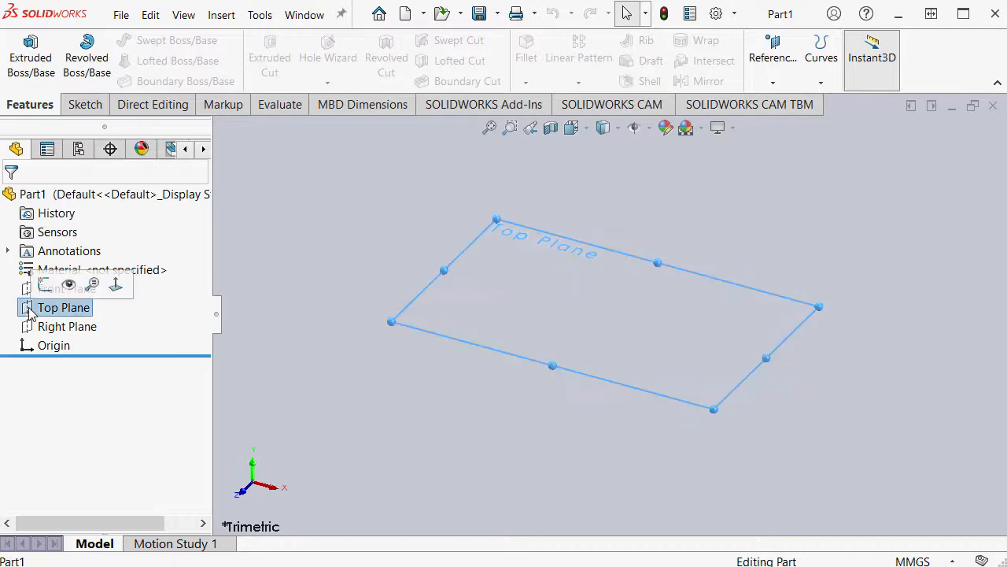
click(45, 288)
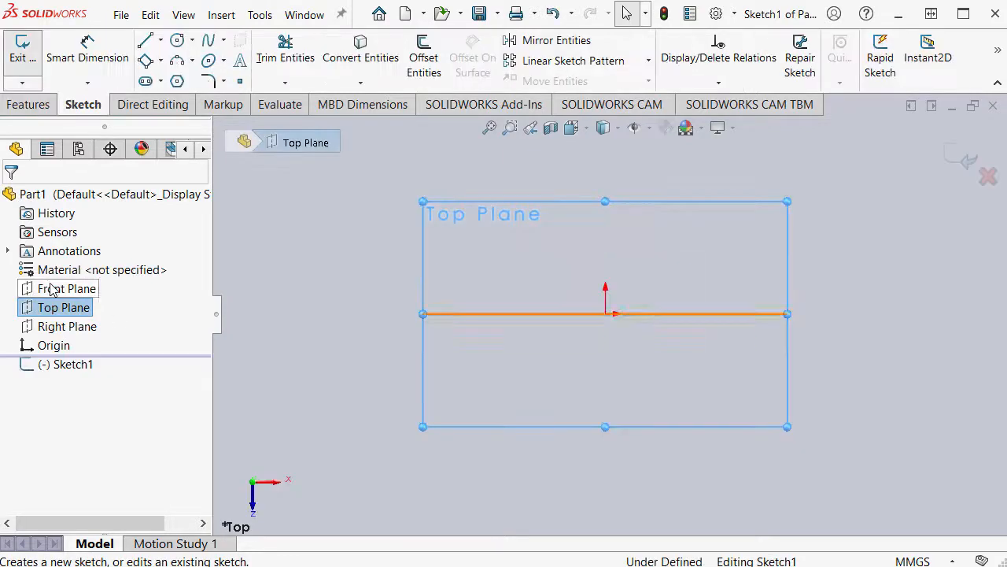
click(349, 264)
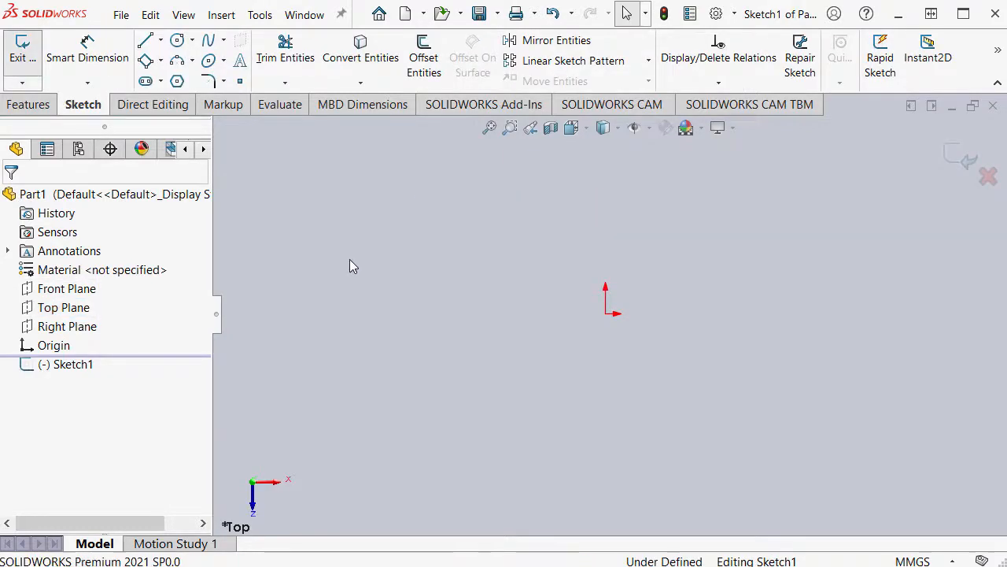
key(s)
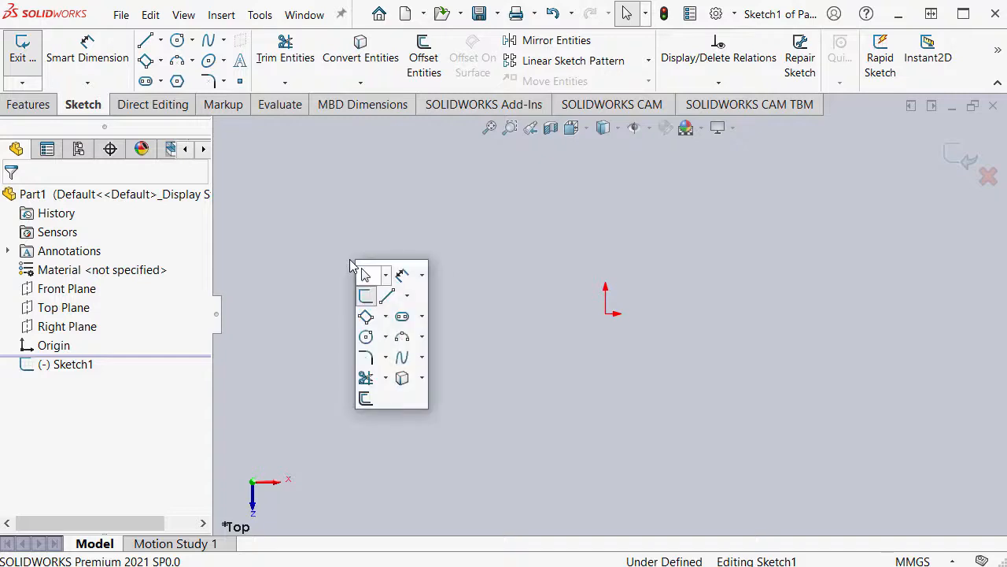
click(386, 316)
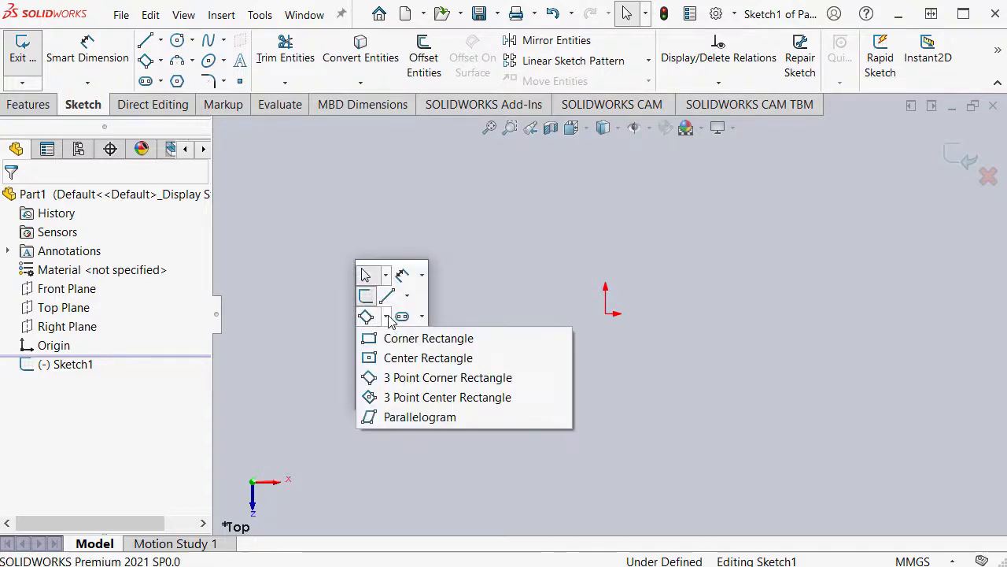
click(494, 362)
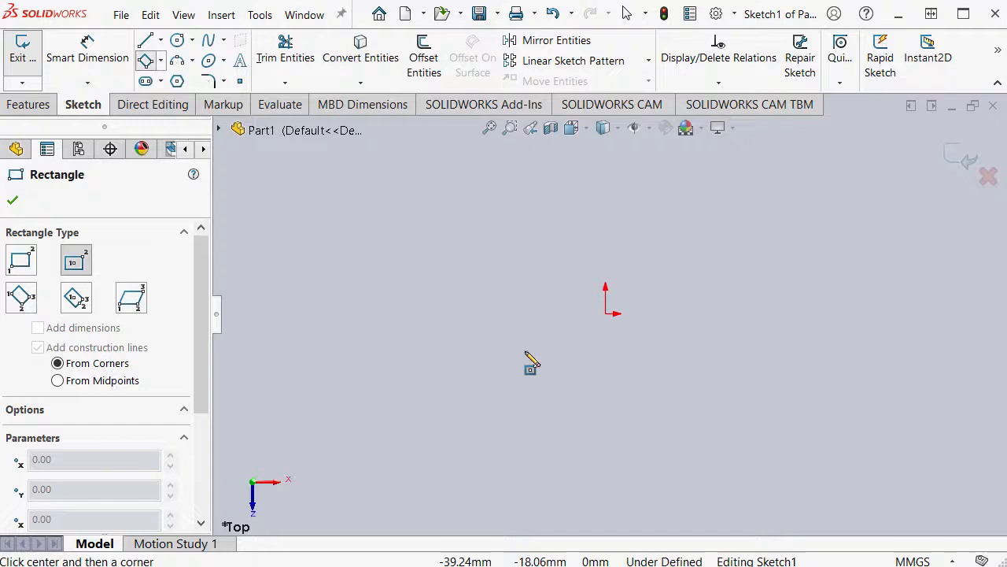
click(621, 313)
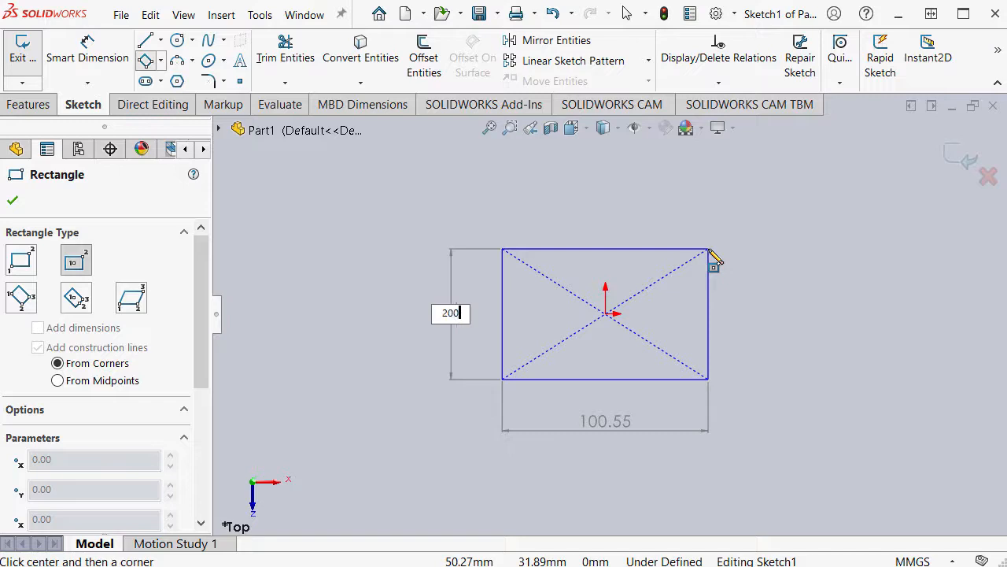
text(200)
key(Return)
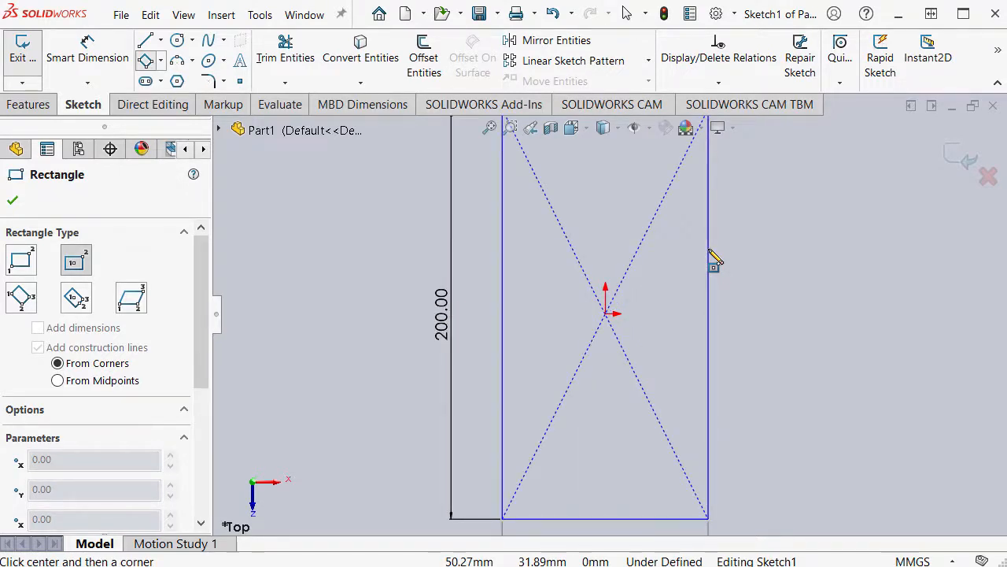
click(710, 253)
key(Escape)
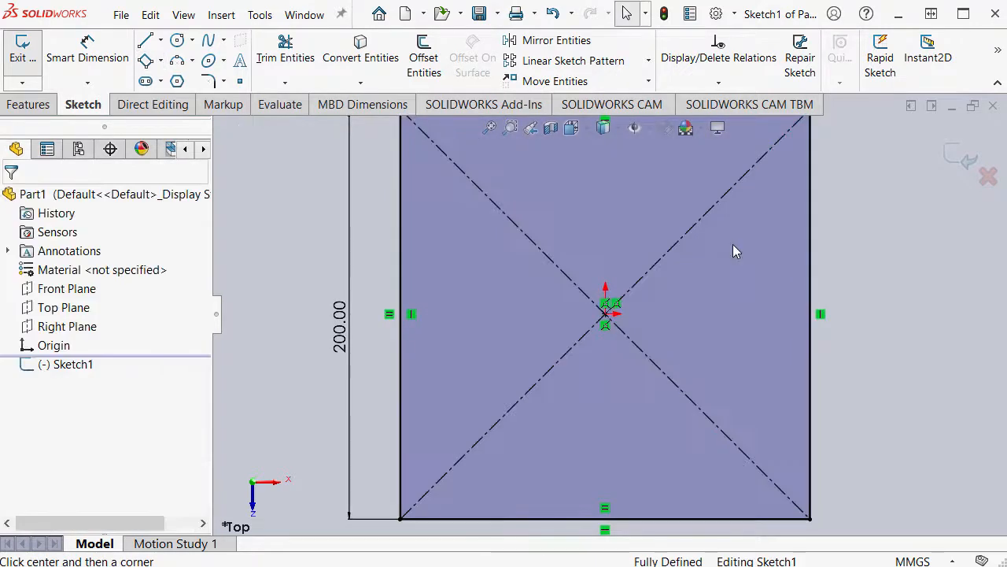
key(f)
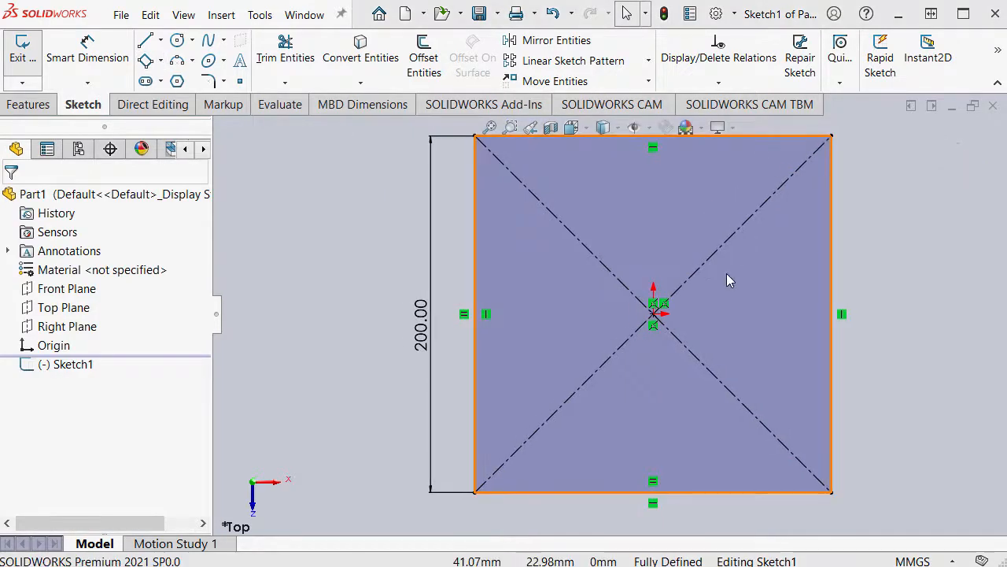
Exit the square's sketch and show the part in isometric view.
double_click(342, 207)
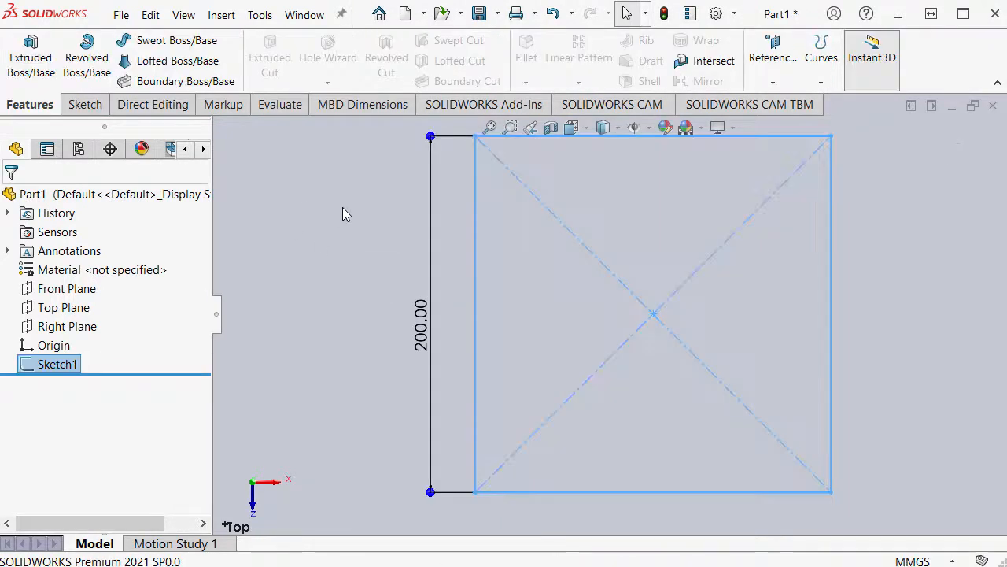
click(342, 214)
key(ctrl+7)
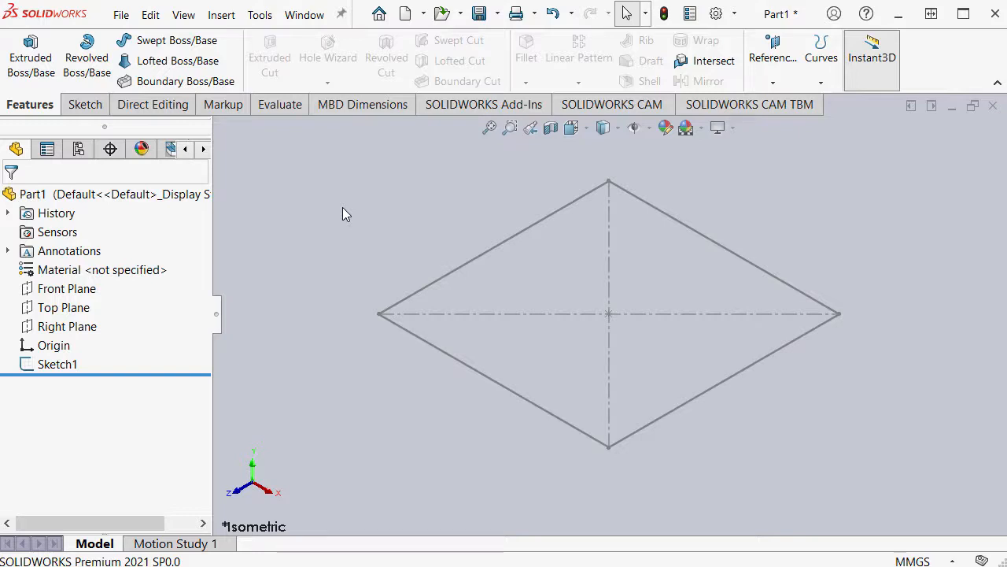
On the Front Plane, sketch a 3 Point Arc starting at the origin and rising to one side, with a radius of 300 mm.
click(33, 290)
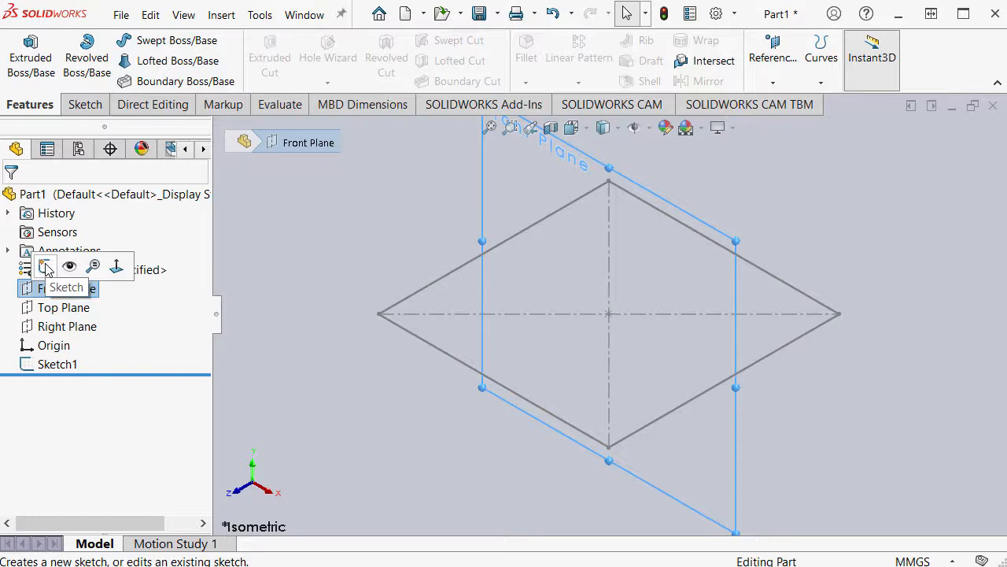
click(45, 268)
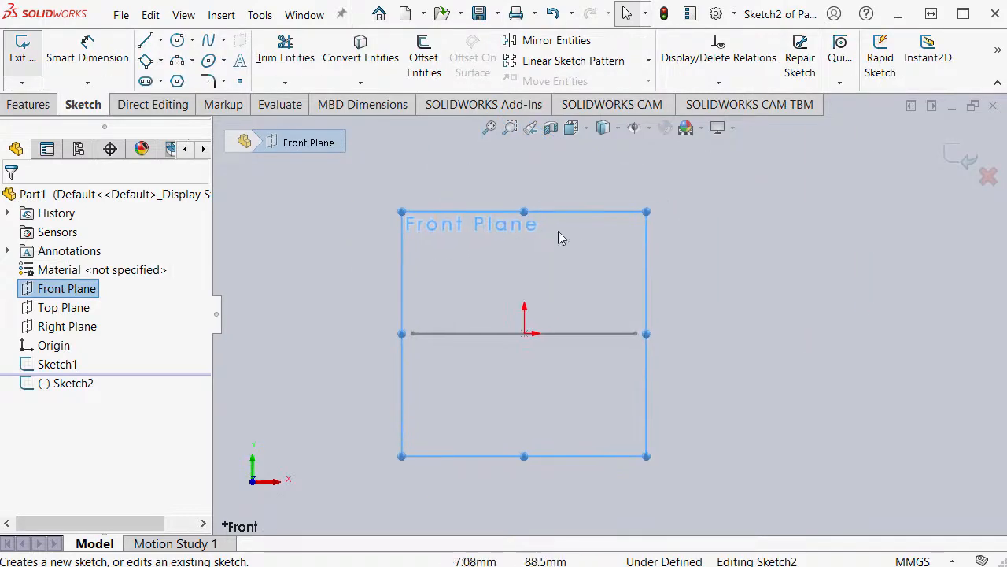
key(s)
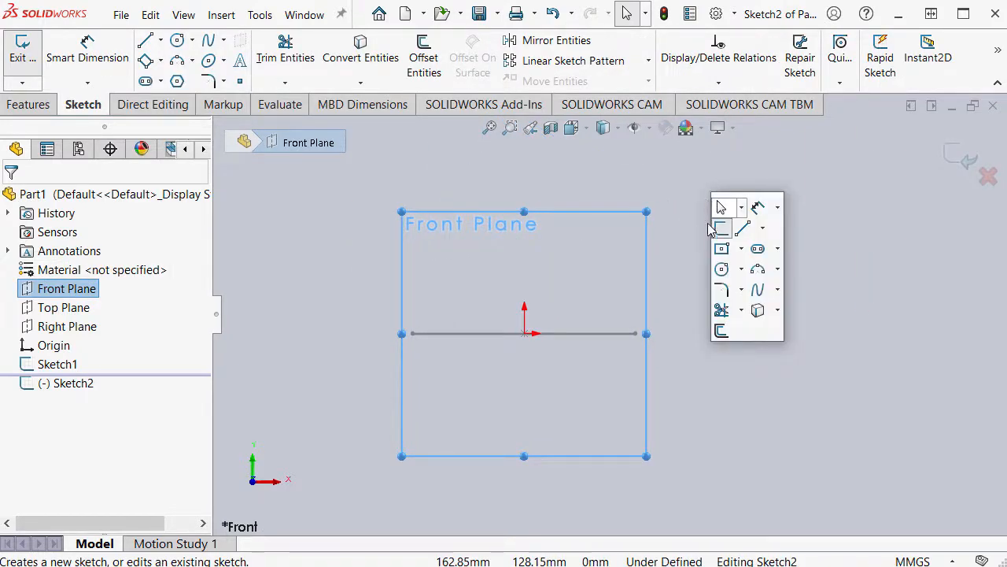
click(777, 269)
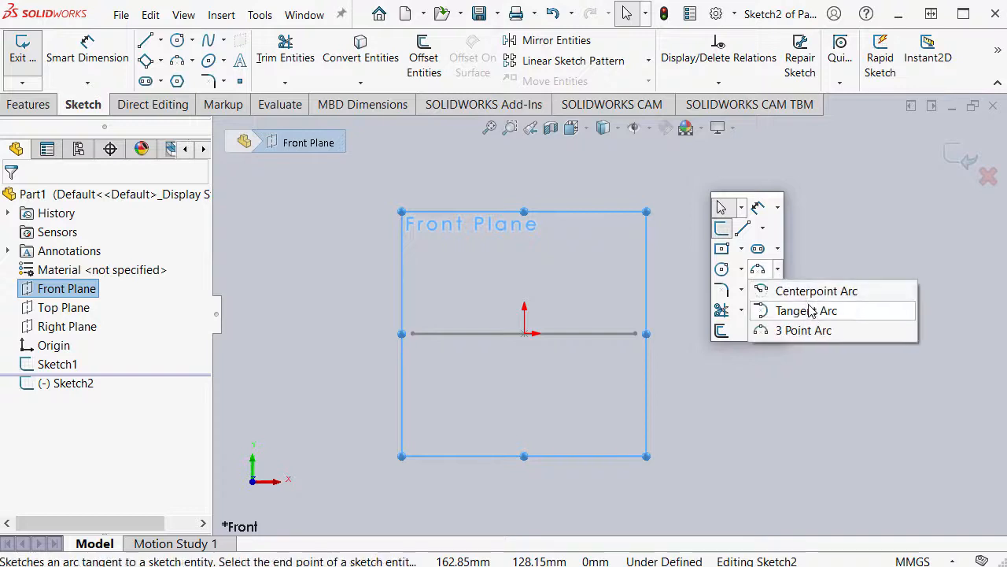
click(836, 331)
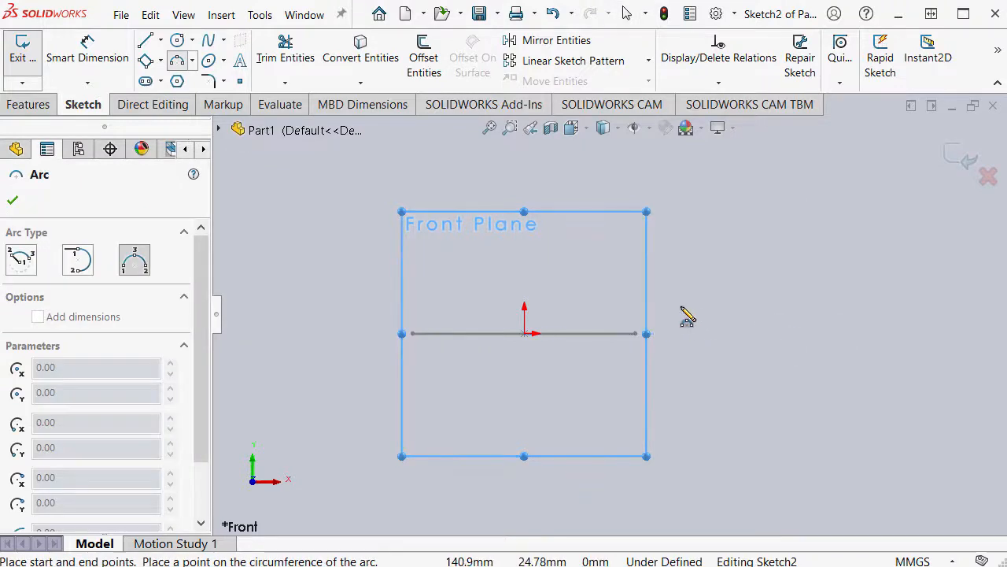
click(525, 333)
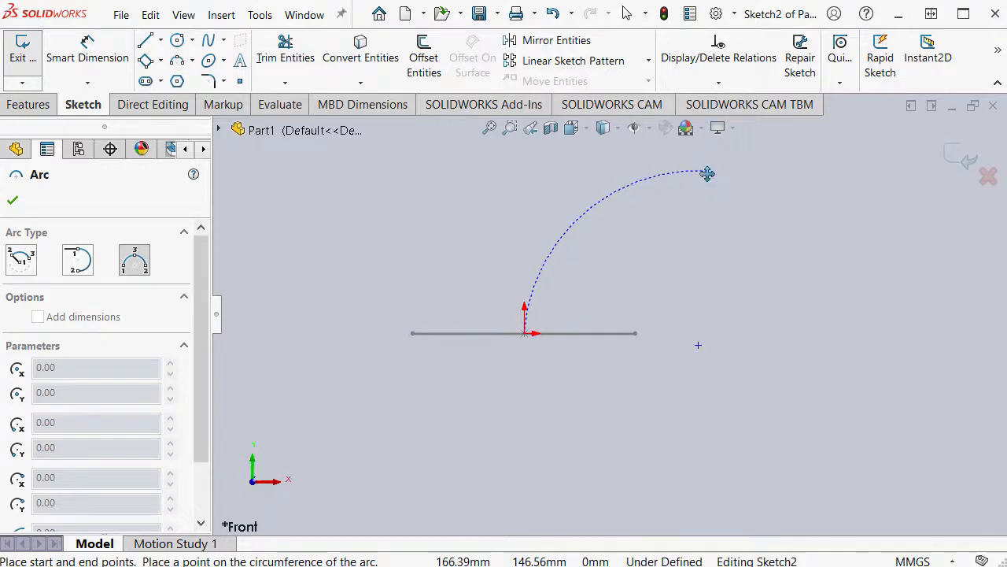
ctrl+middle_drag(706, 173, 666, 277)
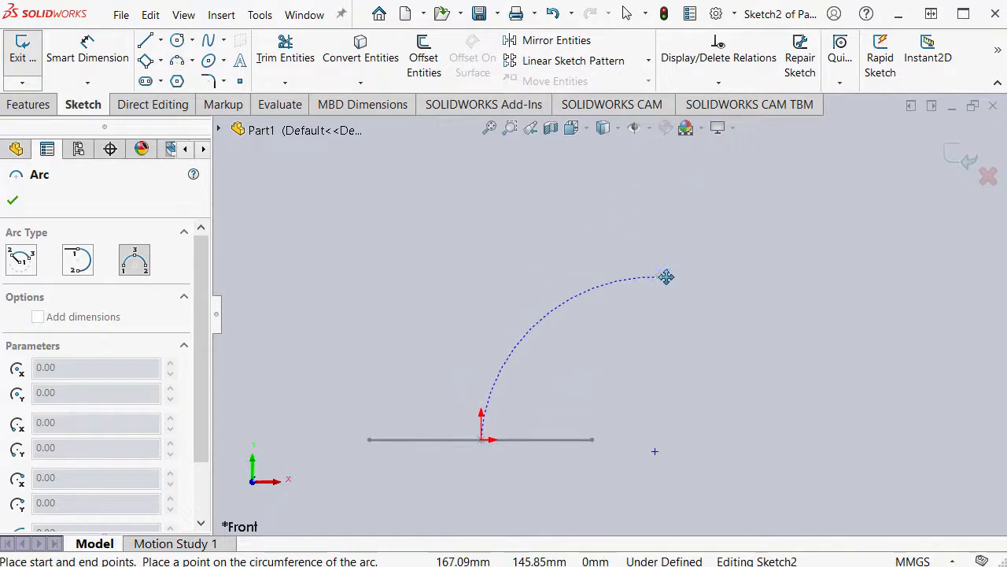
click(740, 183)
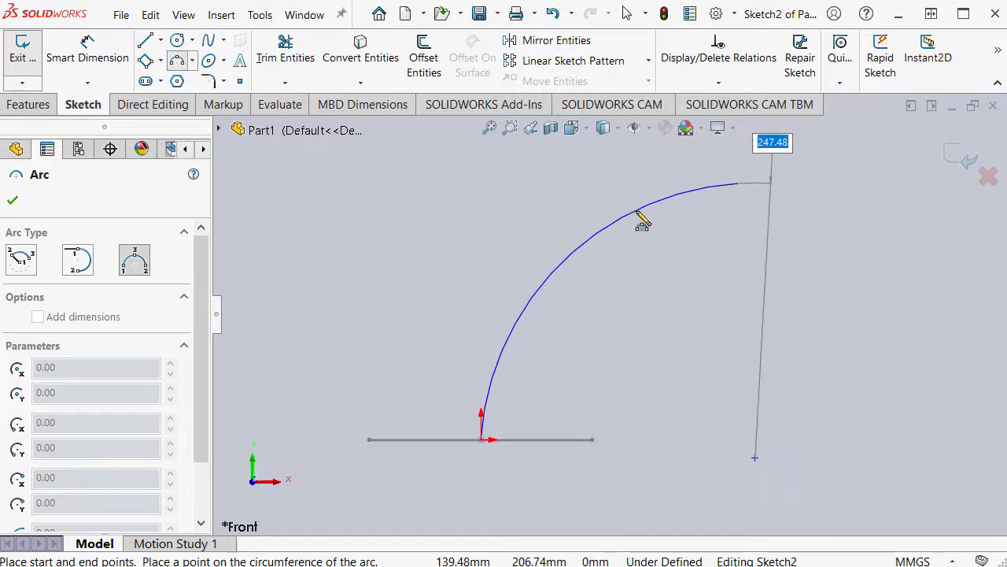
text(300)
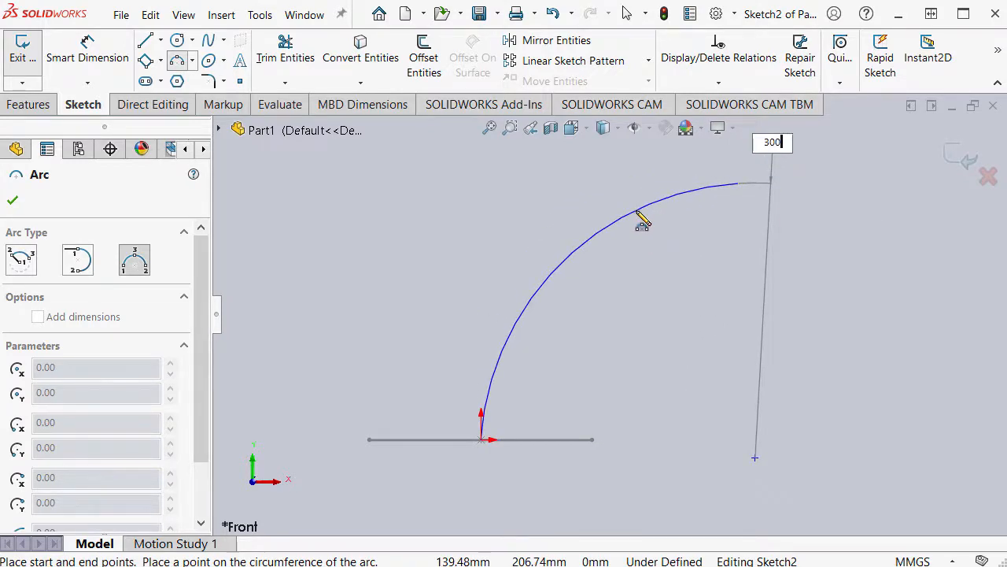
key(Return)
key(Escape)
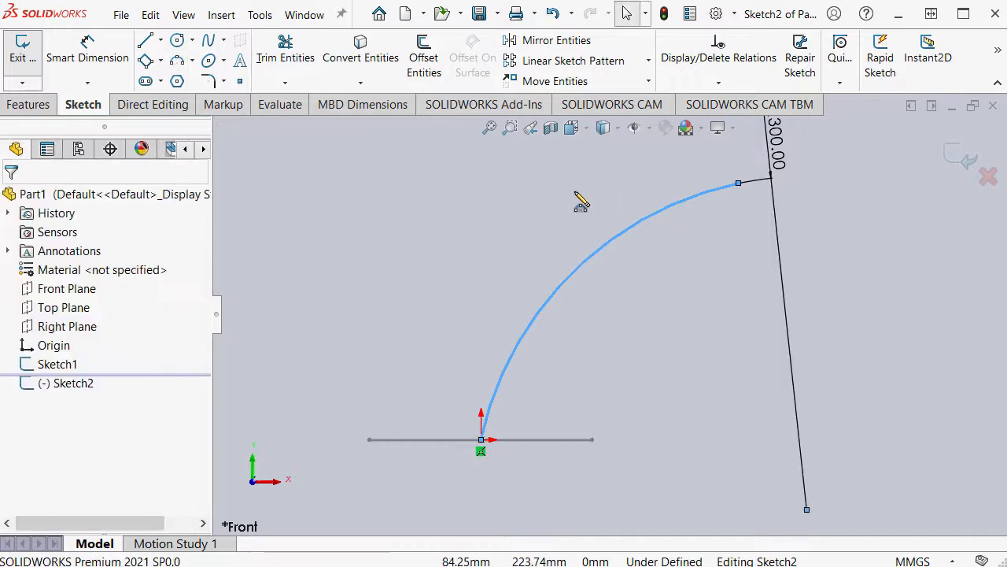
Move the arc's center point closer to the origin's level and add a Horizontal relation between it and the arc's start point.
ctrl+middle_drag(817, 366, 787, 330)
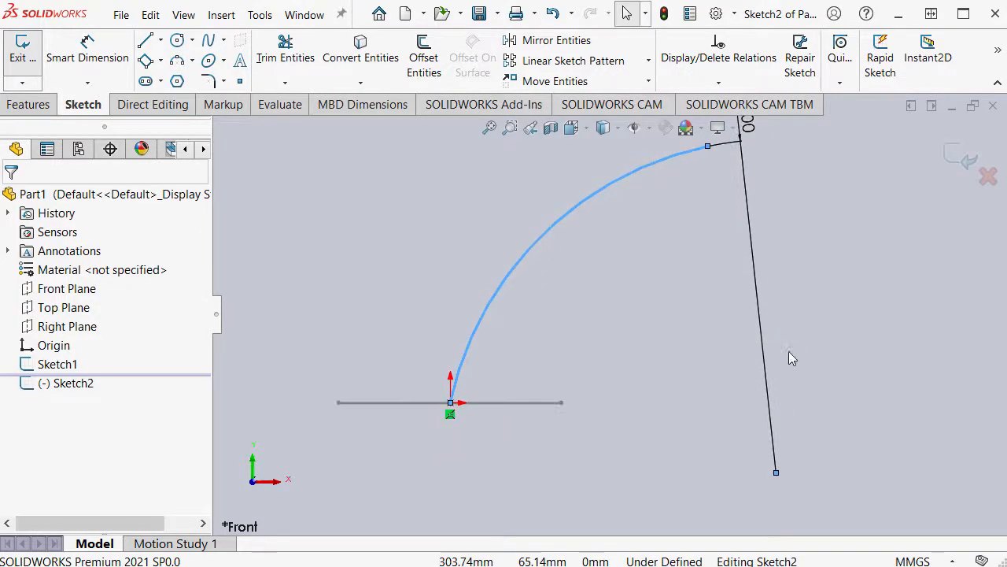
drag(776, 476, 781, 420)
click(684, 403)
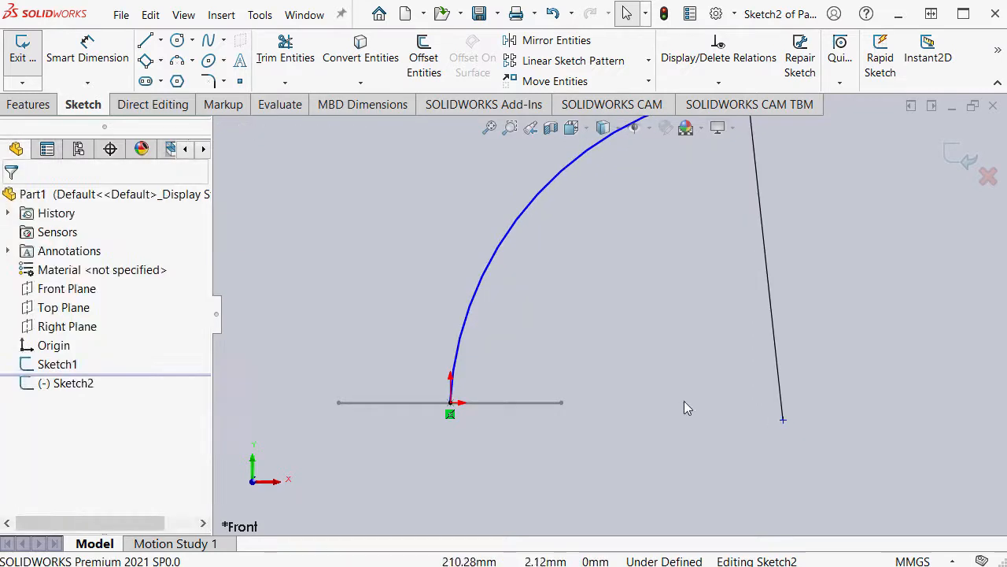
click(783, 420)
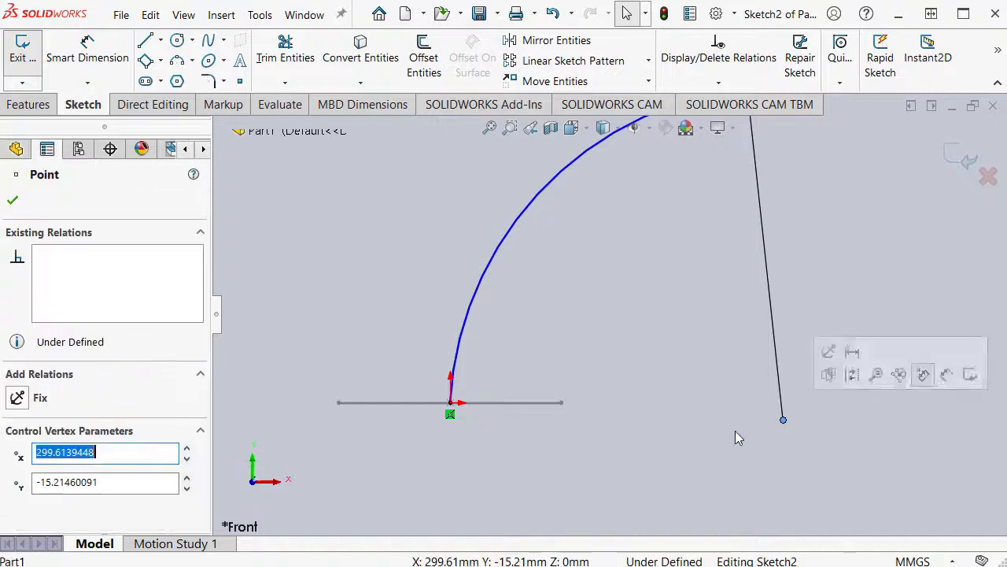
ctrl+click(451, 404)
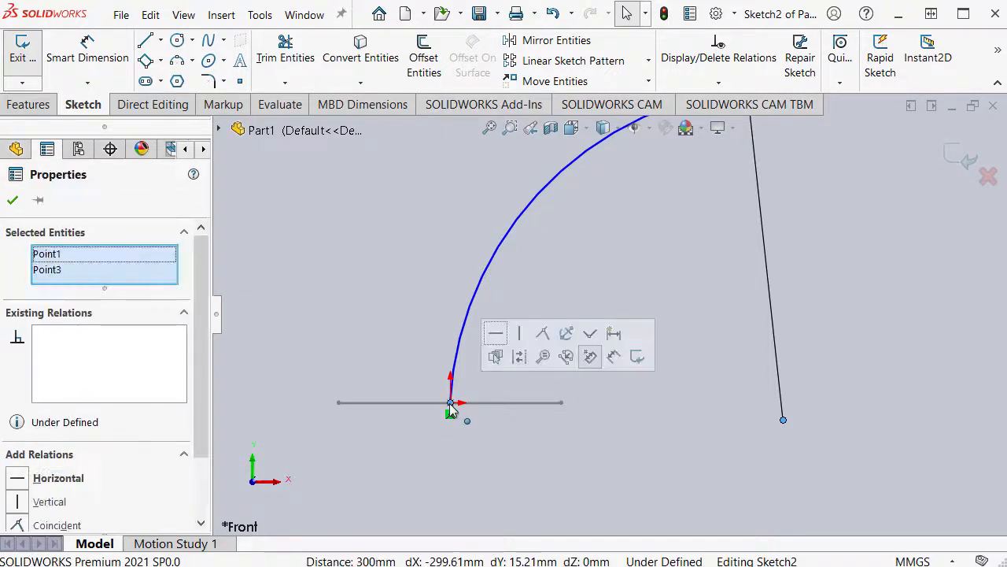
click(496, 334)
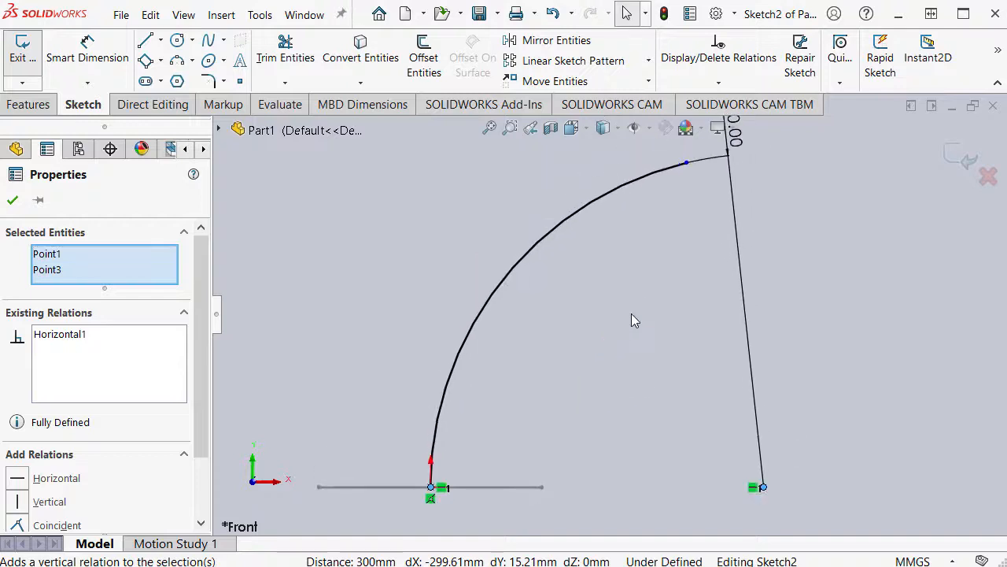
Extend the arc's upper endpoint until it is above the center point and add a Vertical relation between the two points.
mouse_move(686, 163)
mouse_down()
mouse_move(758, 154)
mouse_move(750, 175)
mouse_move(766, 183)
mouse_up()
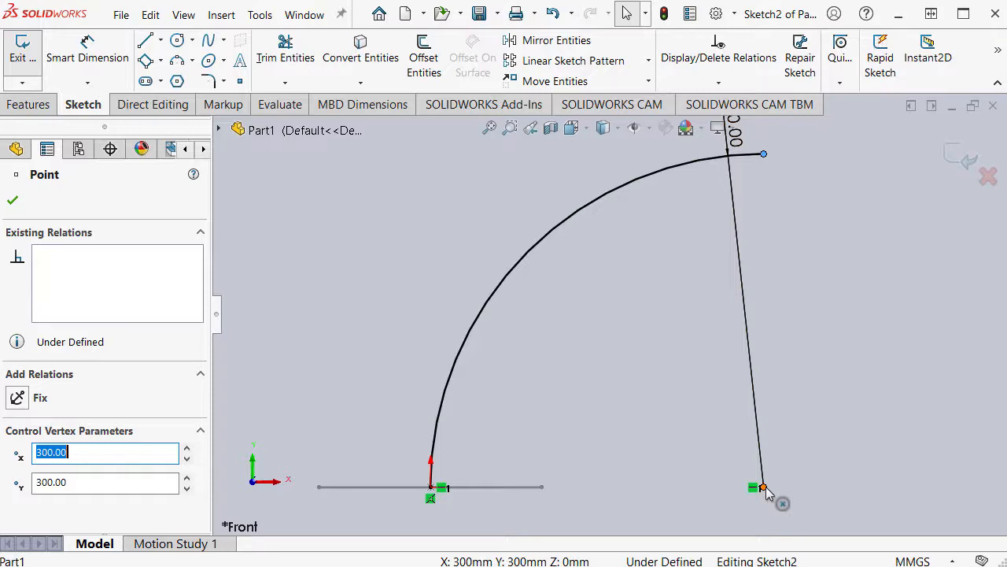
ctrl+click(763, 488)
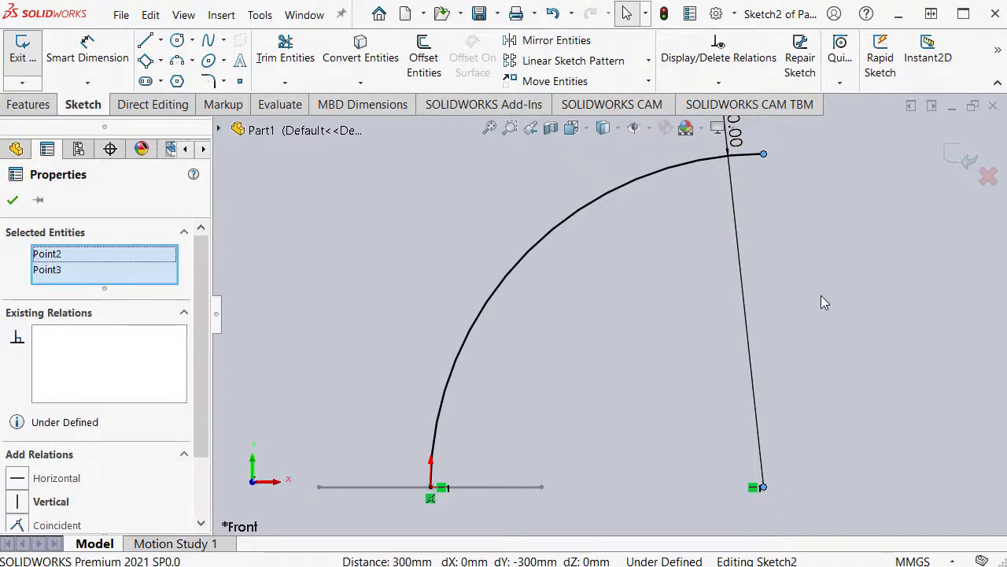
drag(203, 293, 202, 389)
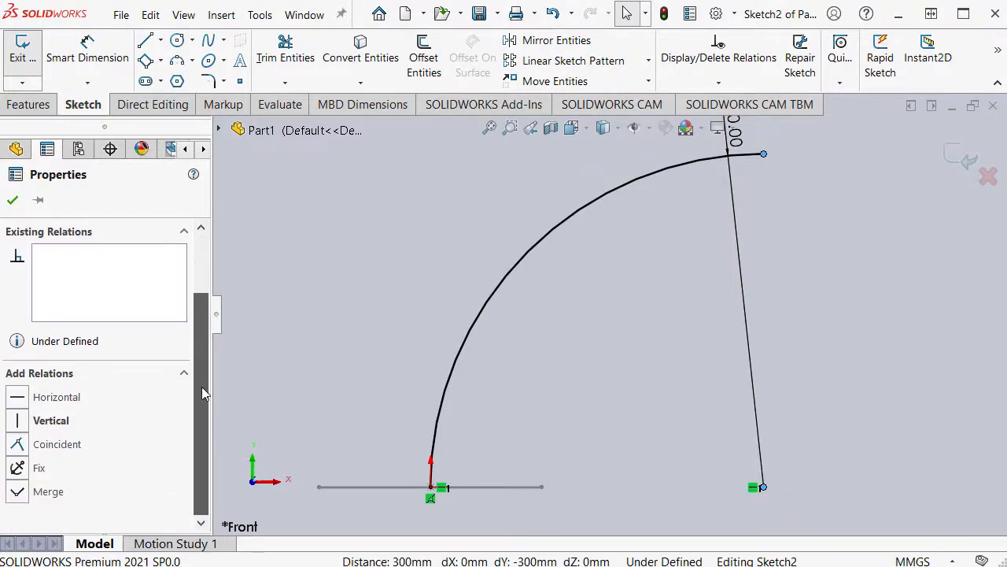
click(17, 420)
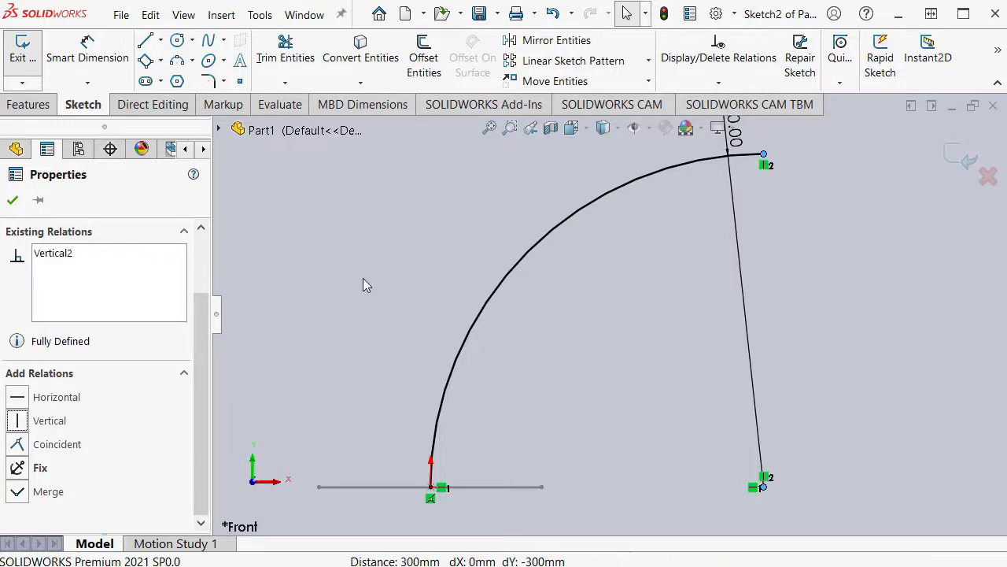
click(619, 286)
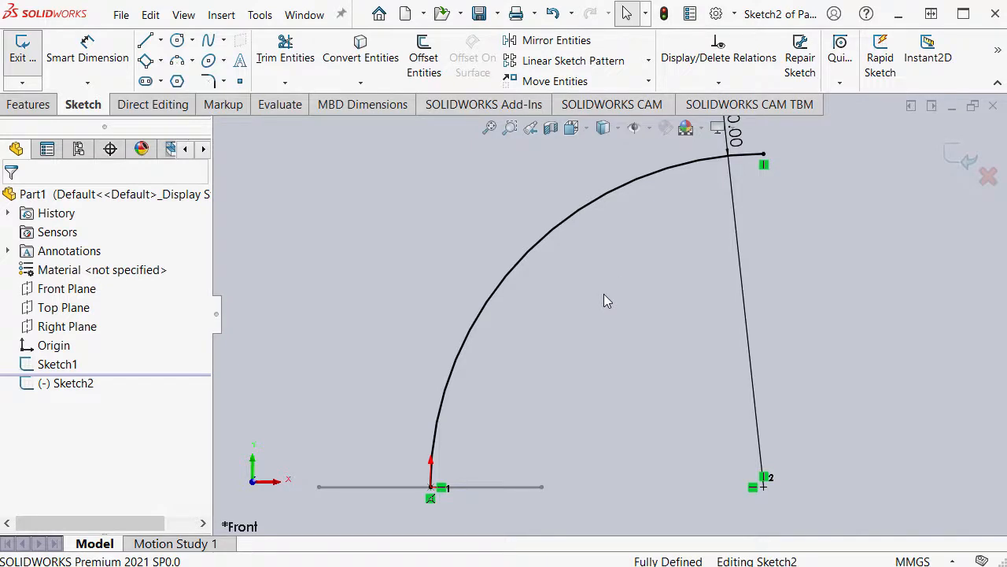
Convert the 300 mm radius arc to construction geometry, exit its sketch and show the part in isometric view.
click(535, 249)
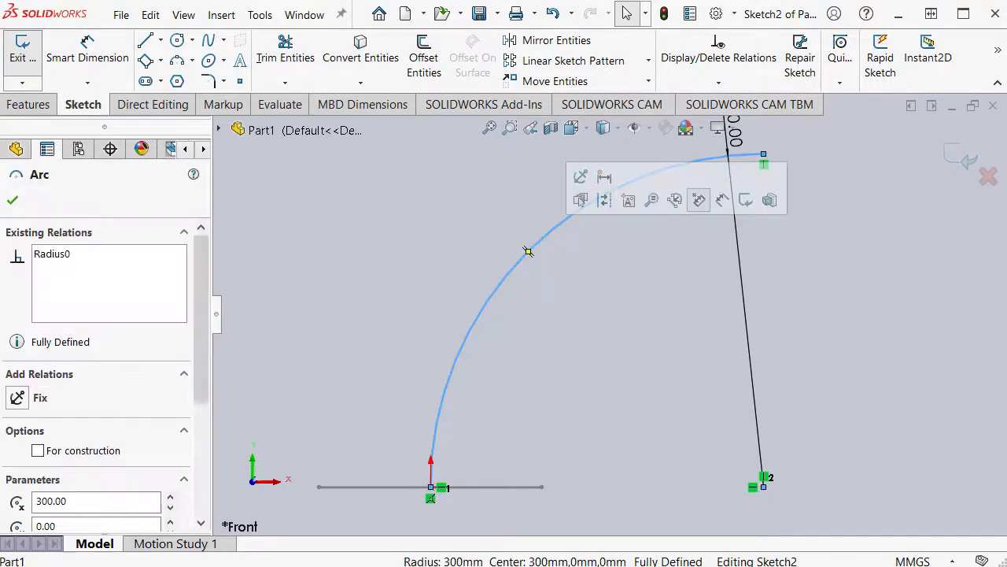
click(603, 201)
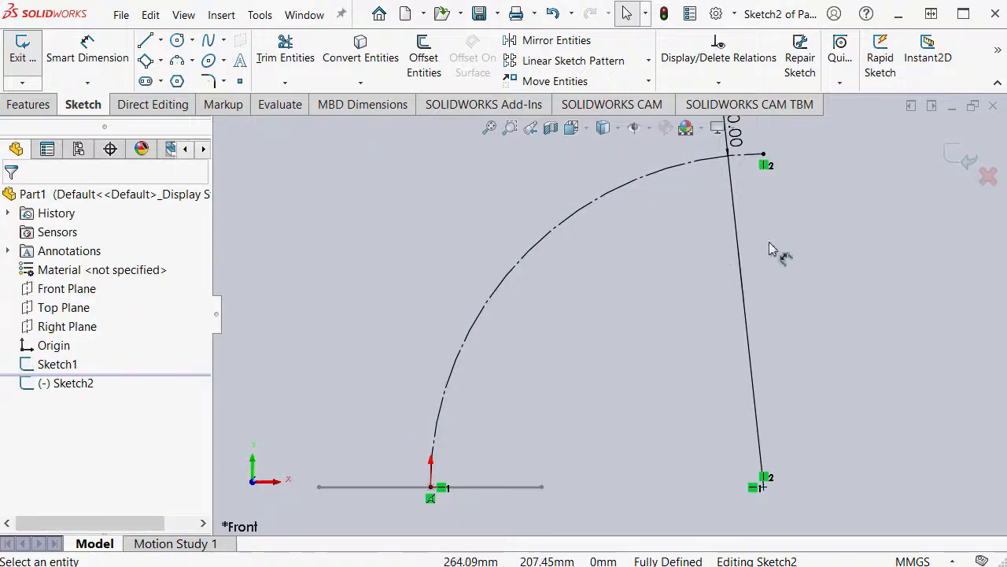
click(956, 158)
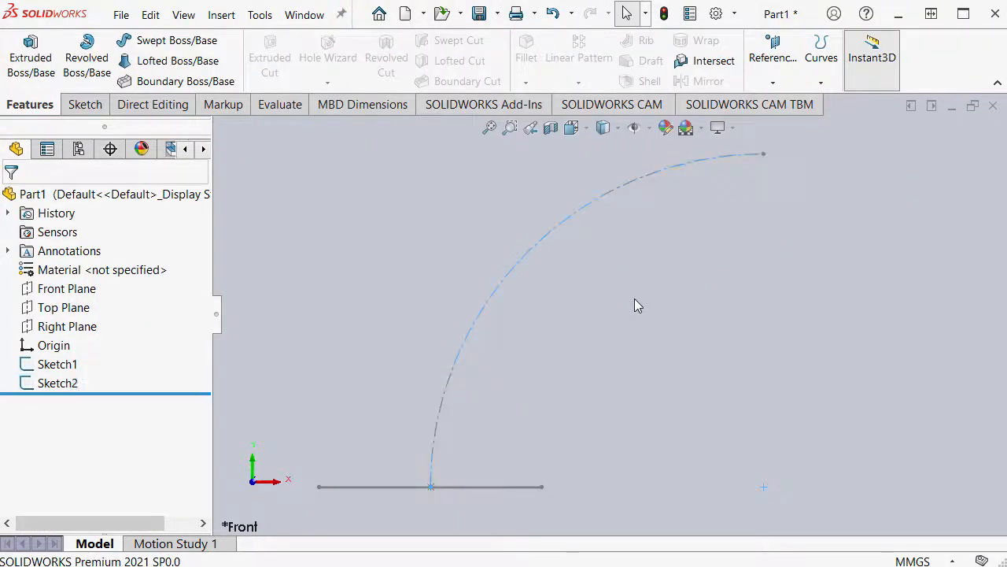
key(ctrl+7)
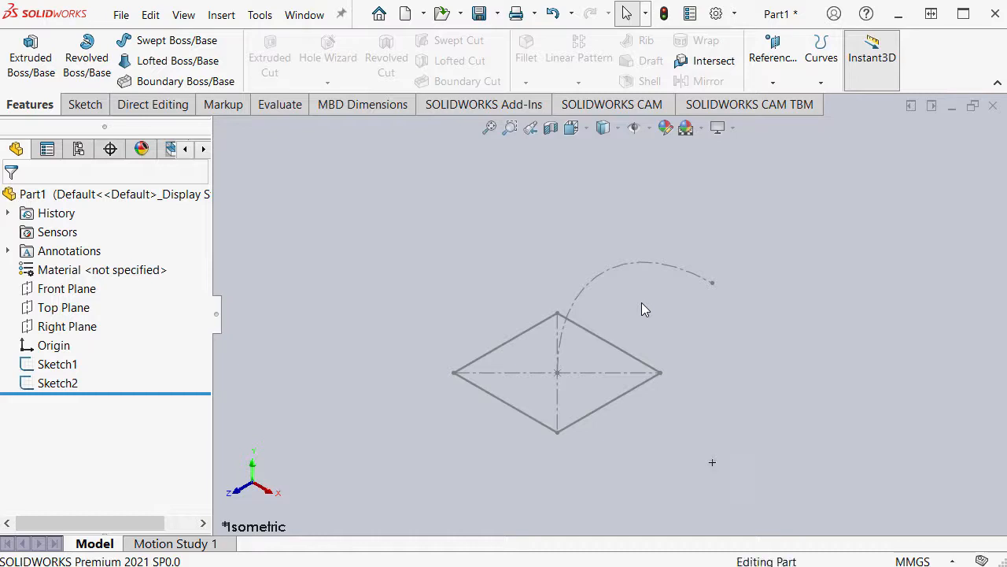
Create a reference plane coincident with the construction arc's upper endpoint and parallel to the Right Plane.
shift+middle_drag(641, 303, 644, 260)
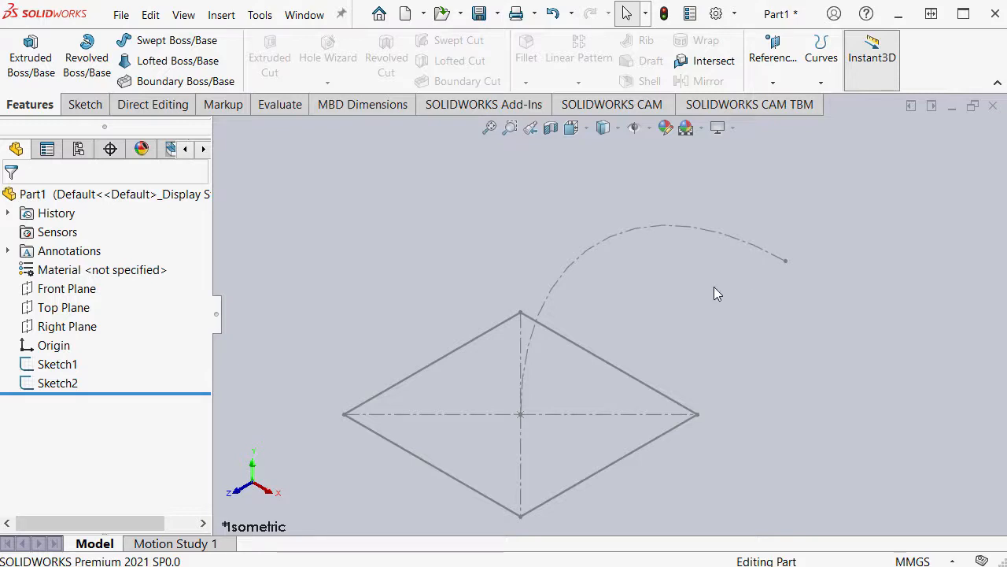
click(773, 83)
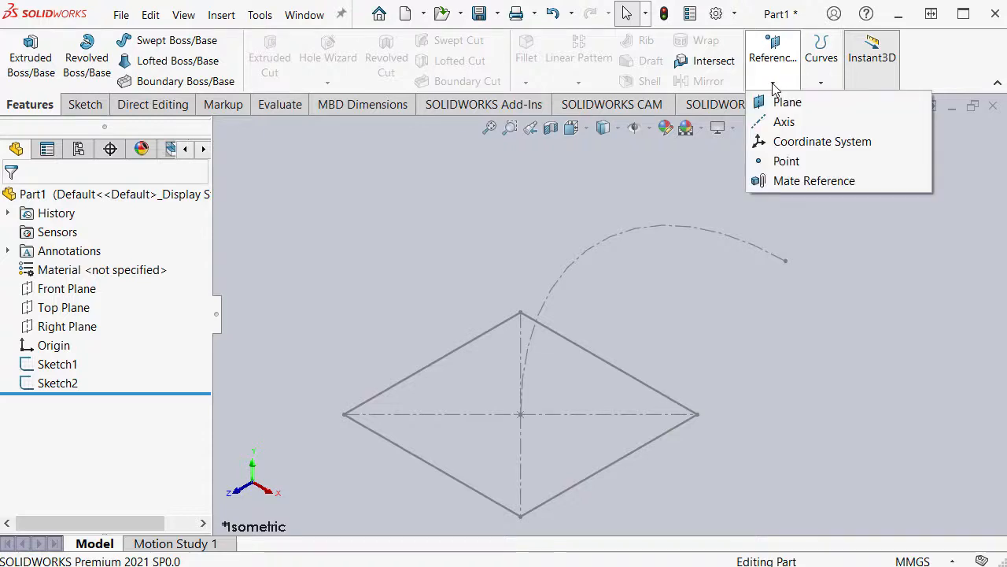
click(822, 104)
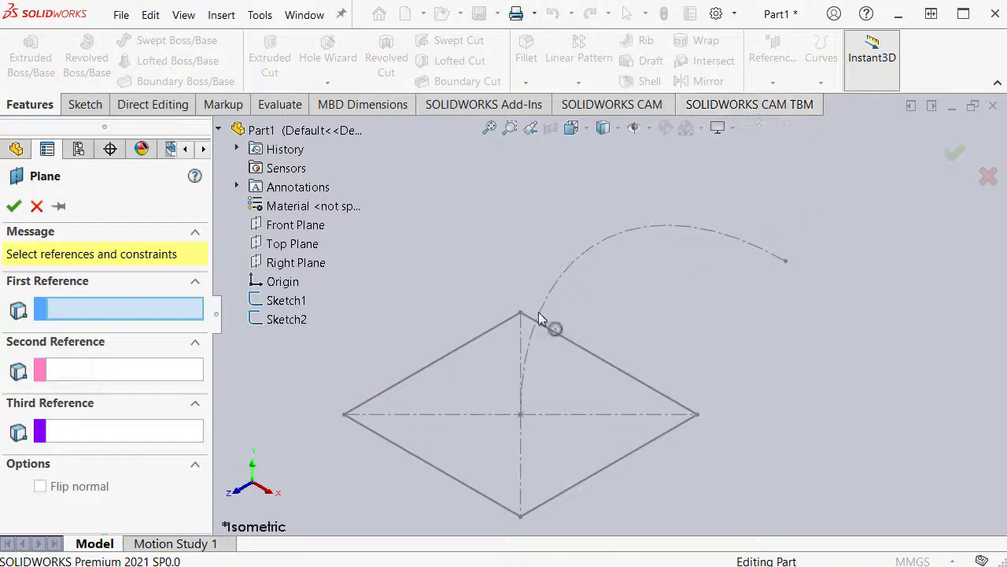
click(785, 262)
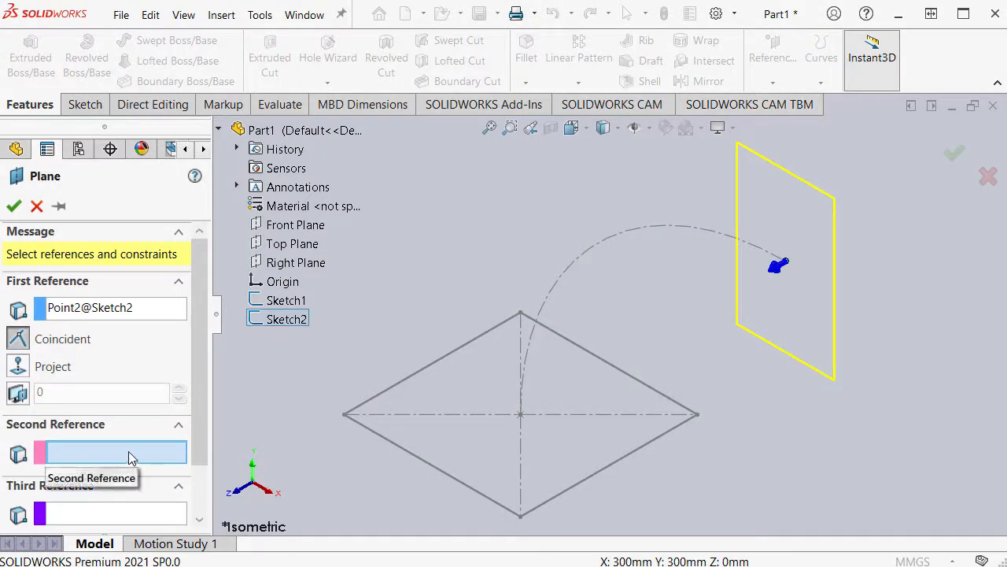
click(220, 129)
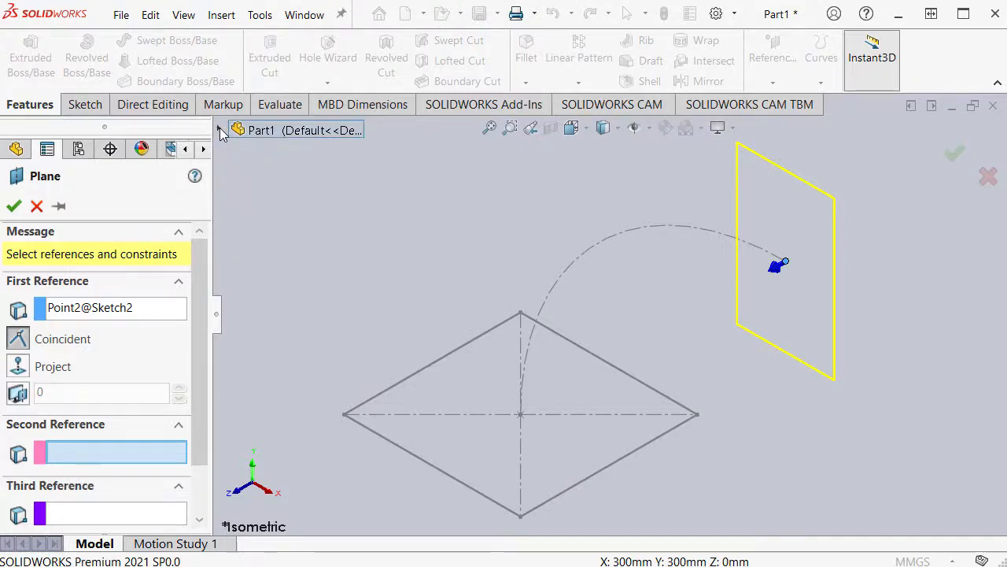
click(220, 129)
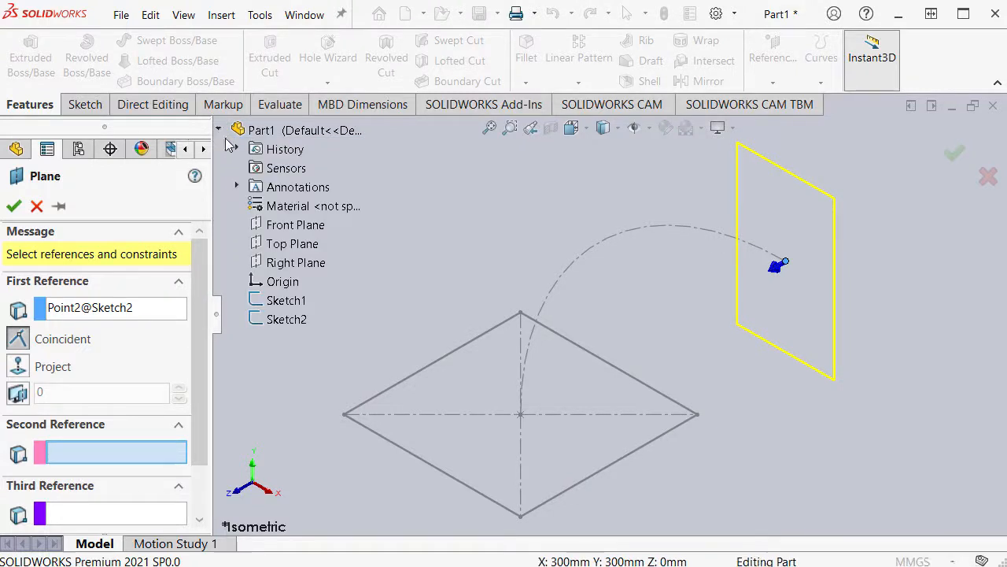
click(281, 264)
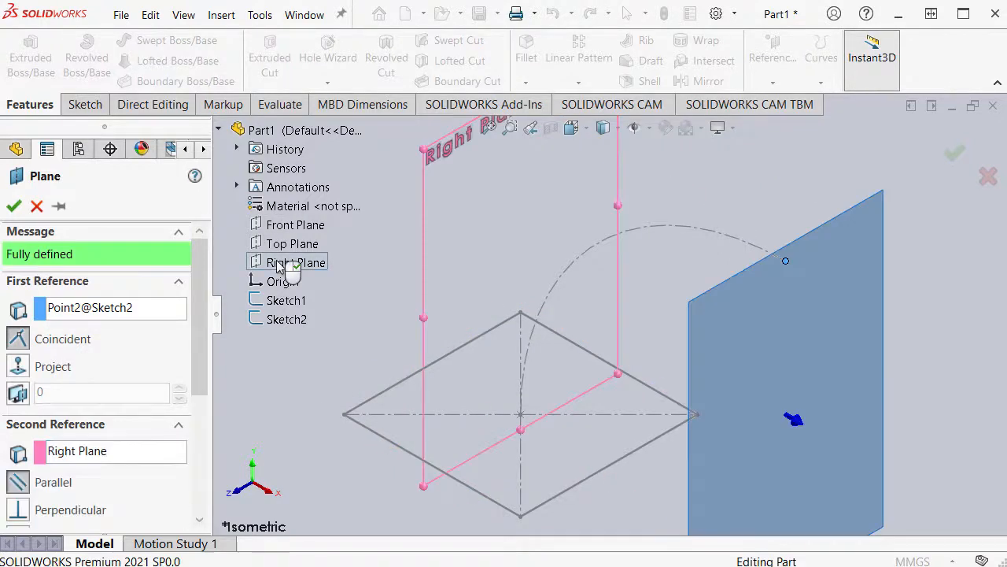
mouse_move(567, 301)
middle_down()
mouse_move(632, 215)
mouse_move(533, 254)
mouse_move(548, 292)
mouse_move(538, 292)
mouse_move(540, 307)
middle_up()
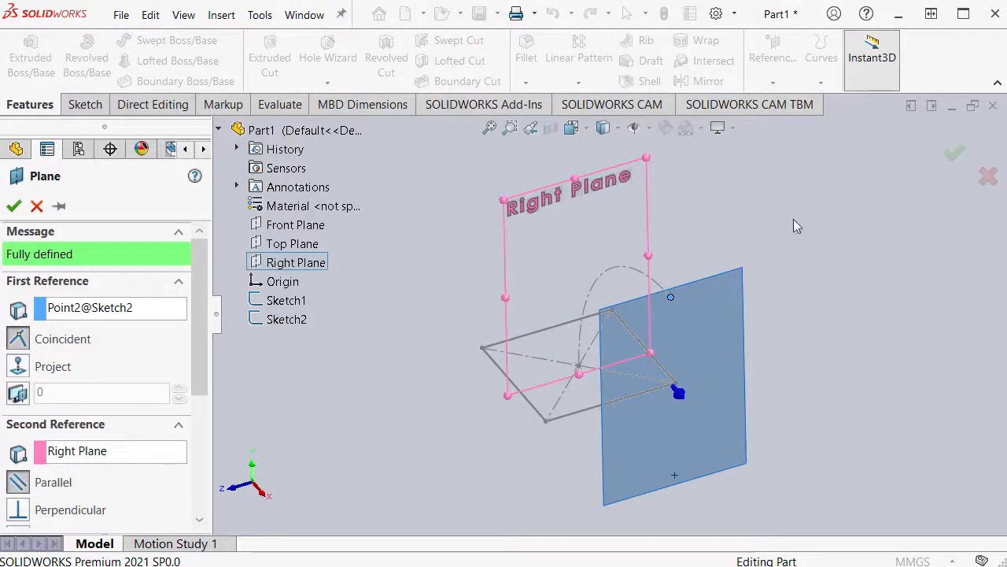
key(Return)
click(772, 207)
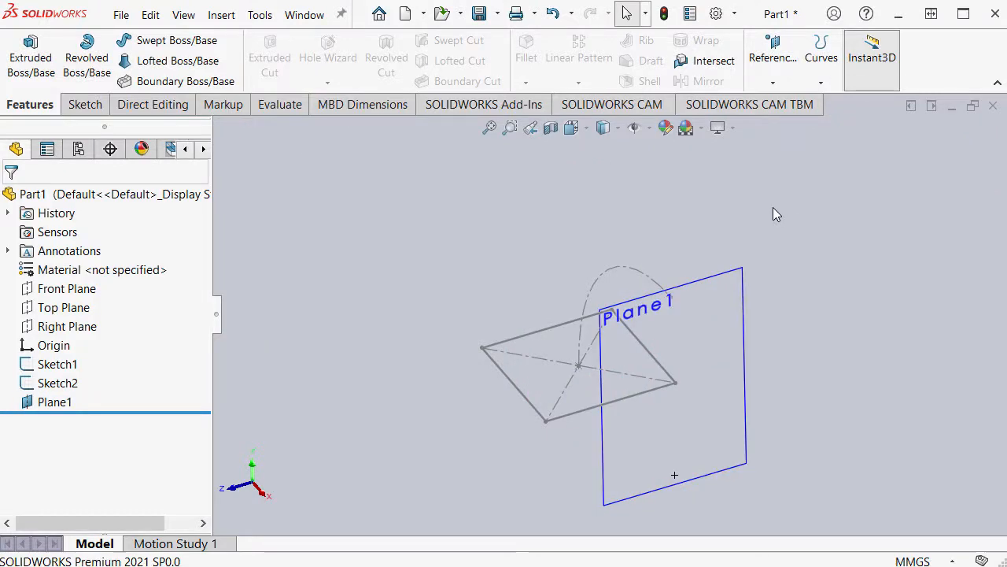
On the new reference plane, sketch a 150 mm diameter circle centered on the construction arc's upper endpoint.
key(ctrl+7)
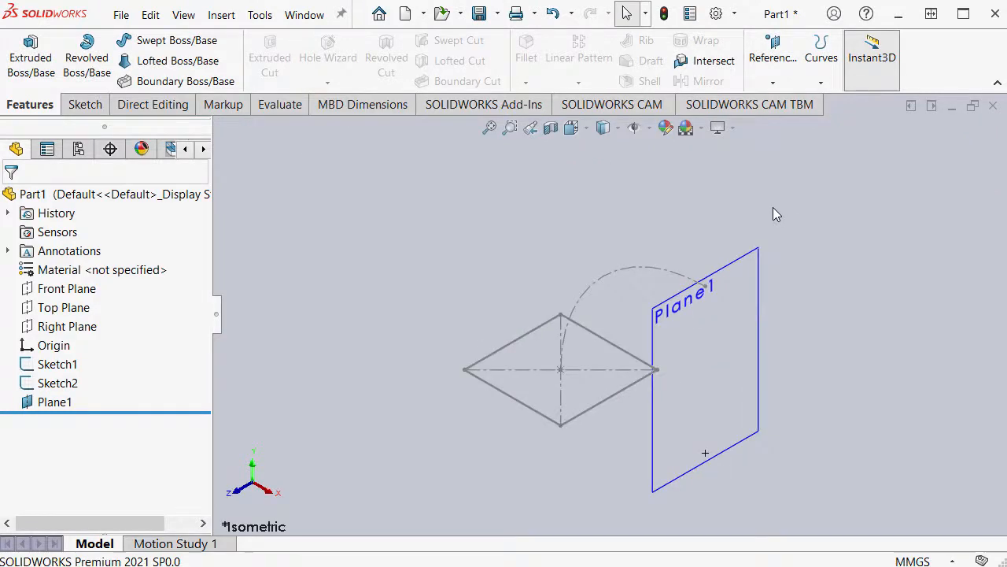
click(726, 273)
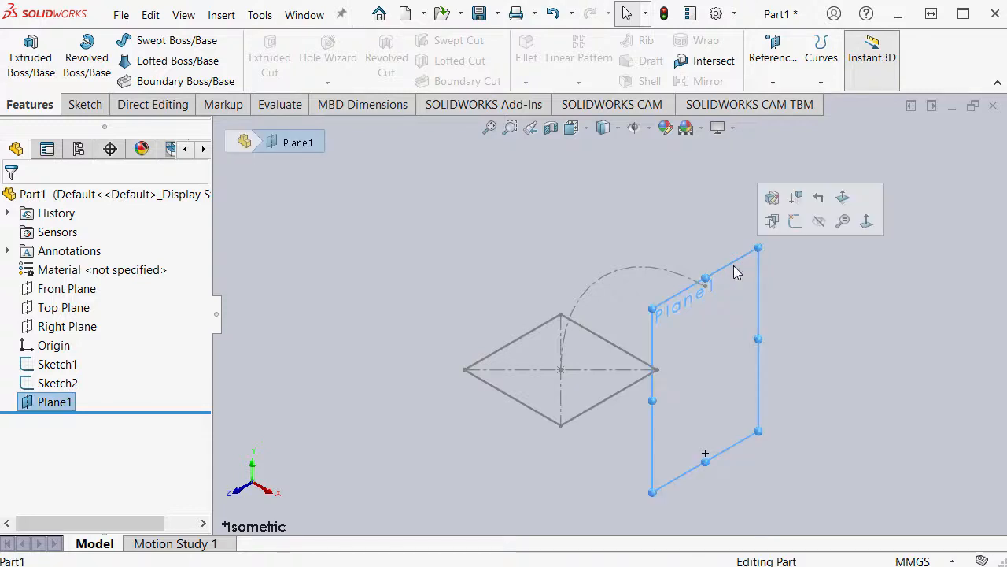
click(795, 223)
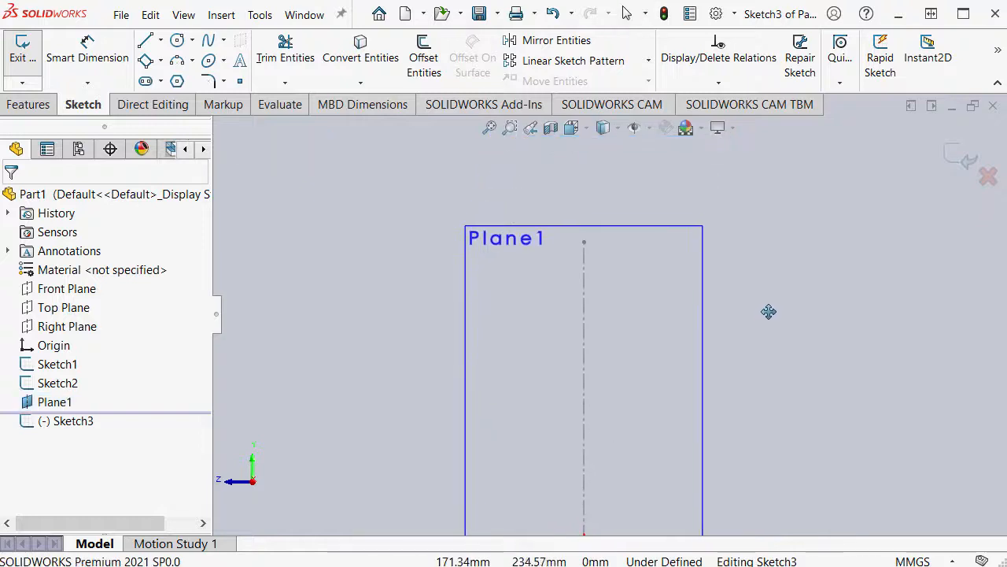
key(s)
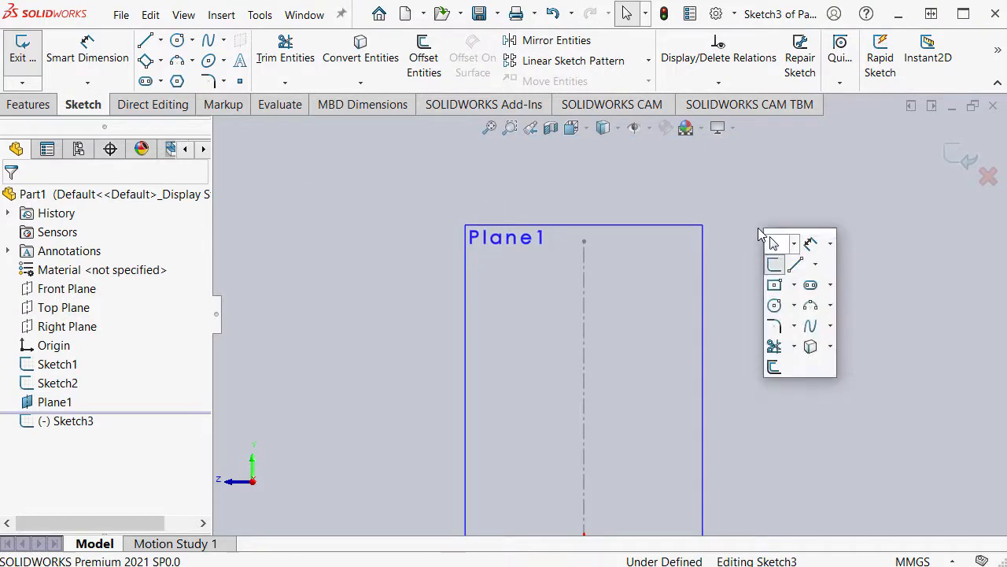
click(774, 304)
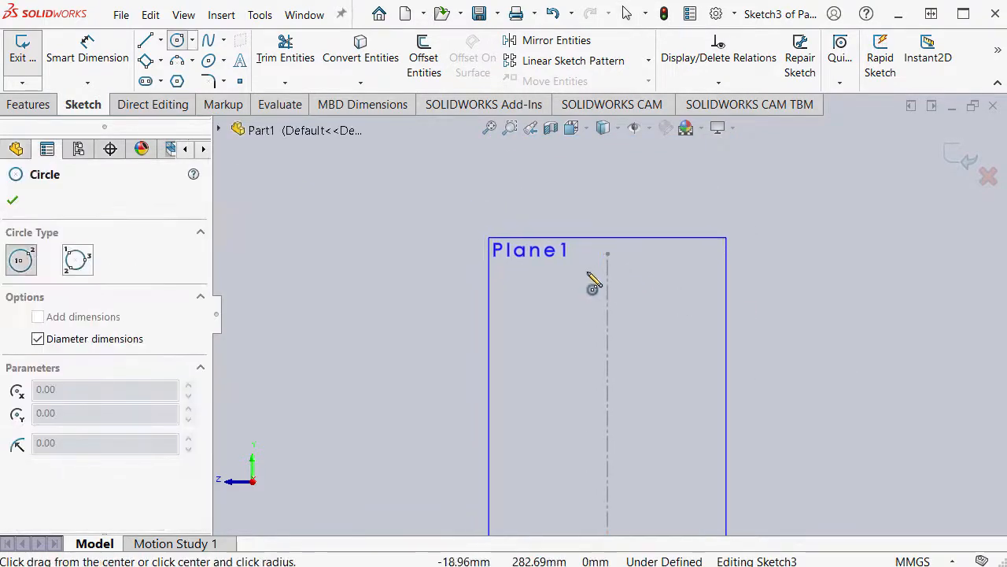
mouse_move(594, 283)
middle_down()
mouse_move(639, 333)
mouse_move(785, 385)
mouse_move(816, 368)
mouse_move(792, 300)
mouse_move(760, 317)
middle_up()
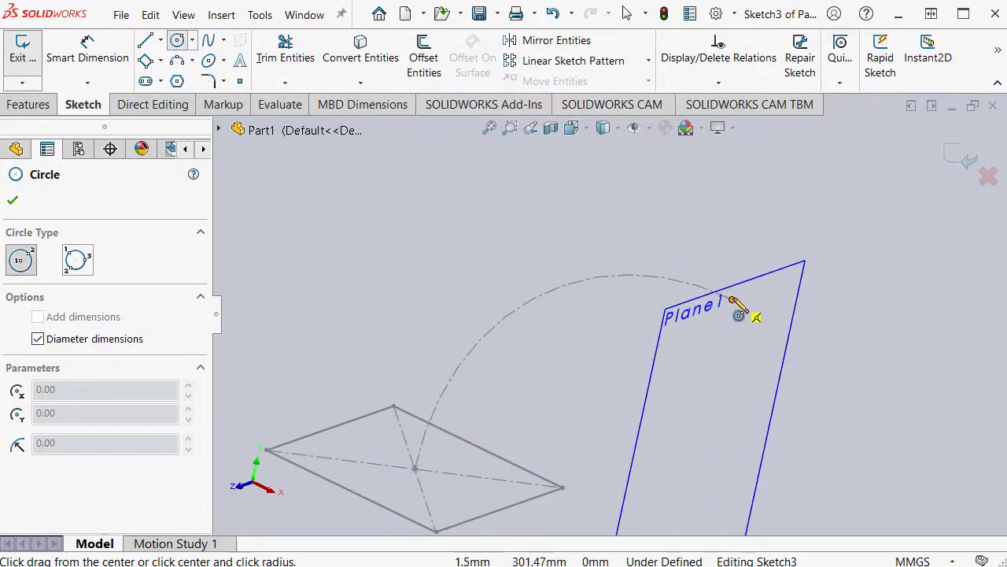
click(738, 305)
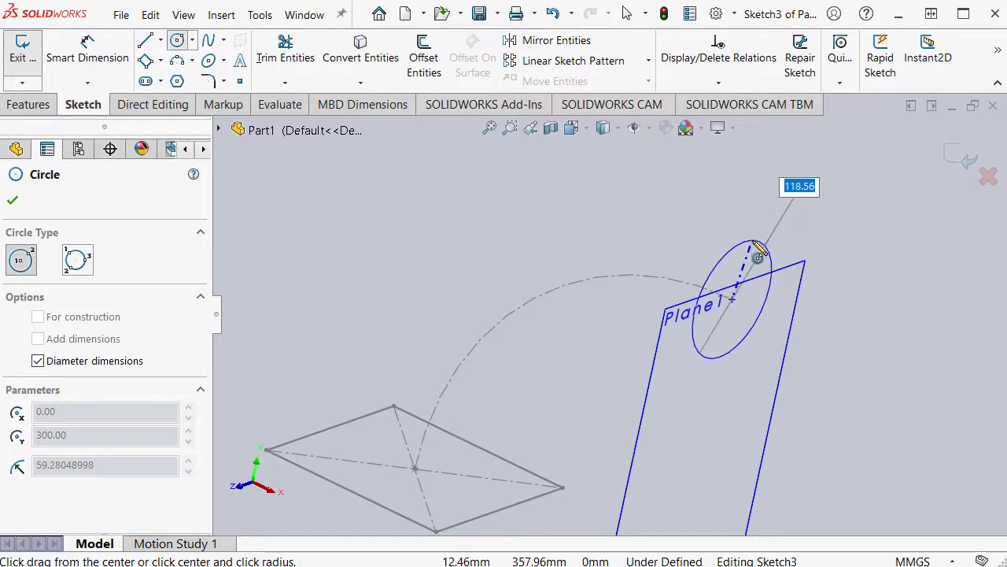
text(150)
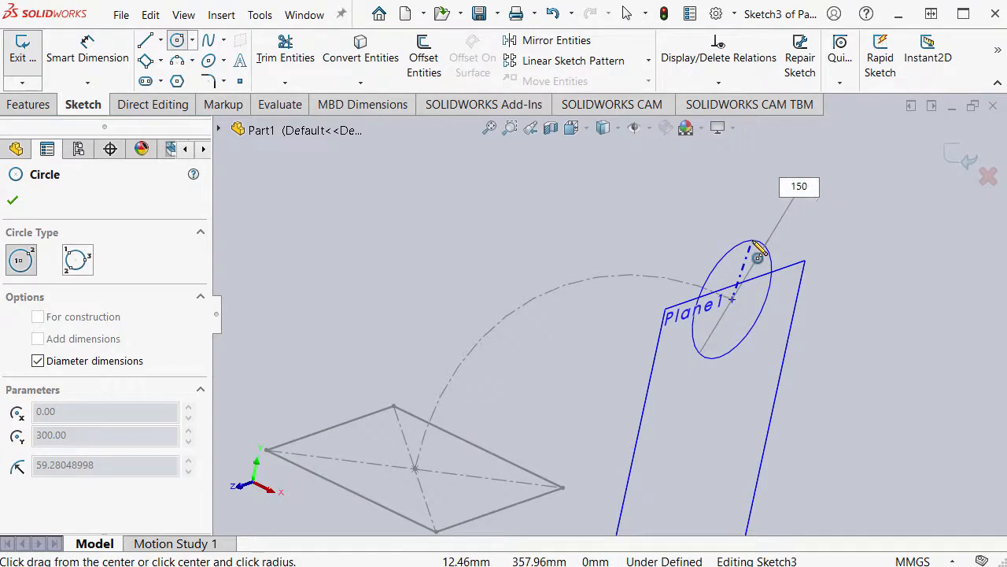
key(Return)
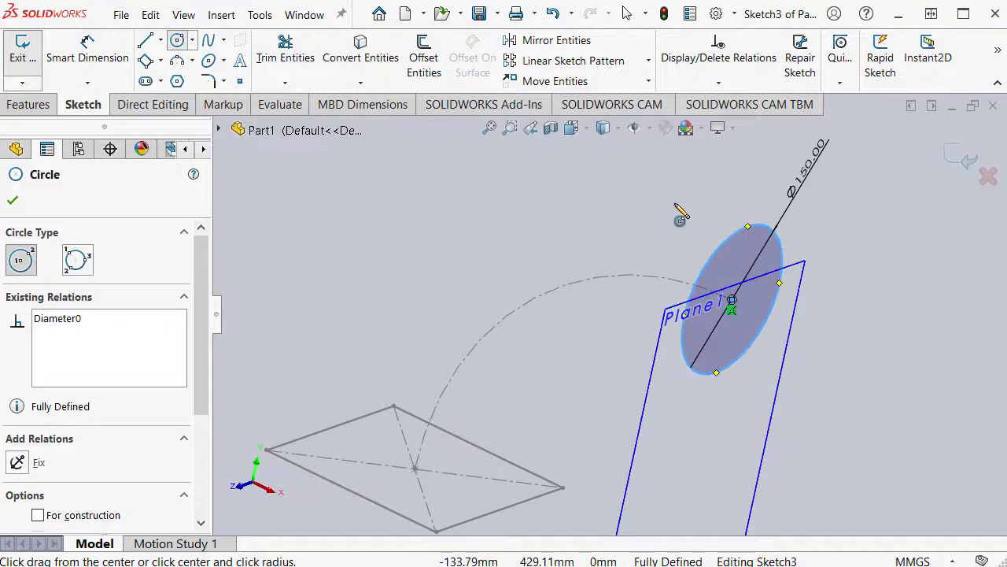
key(Escape)
key(Escape)
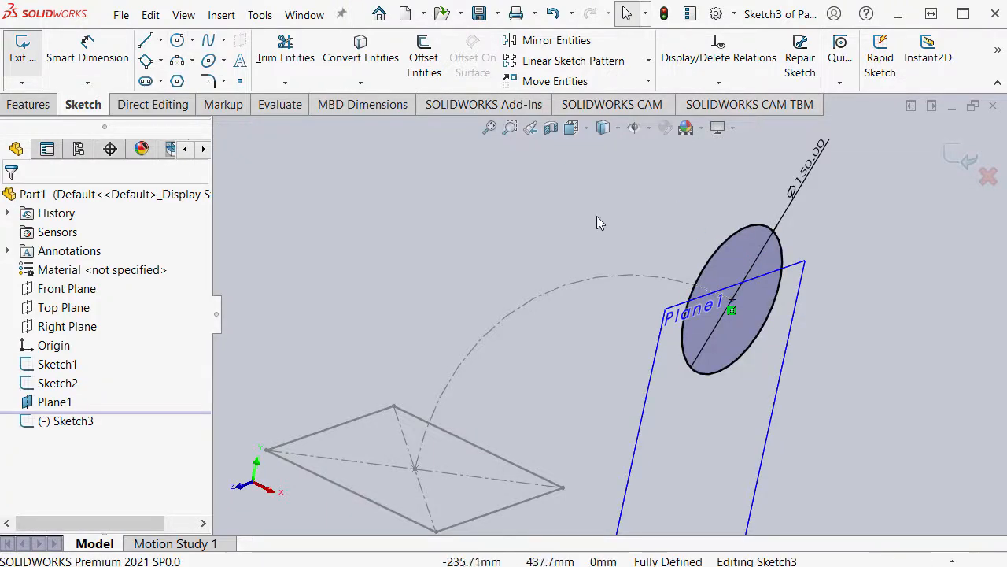
Exit the circle's sketch and show the part in isometric view.
mouse_move(597, 215)
shift+middle_down()
mouse_move(544, 196)
mouse_move(539, 207)
mouse_move(518, 181)
mouse_move(579, 200)
shift+middle_up()
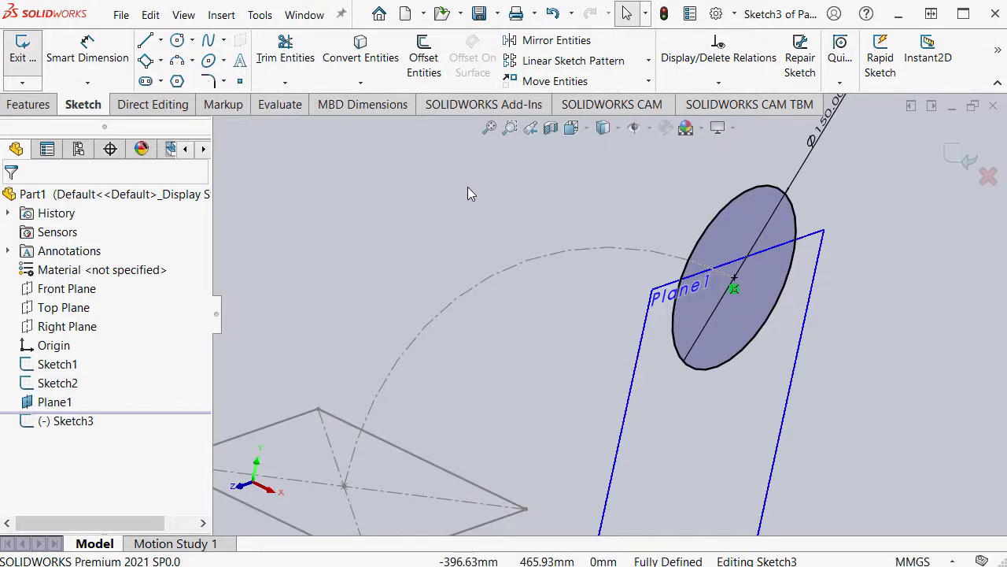
key(ctrl+b)
key(ctrl+7)
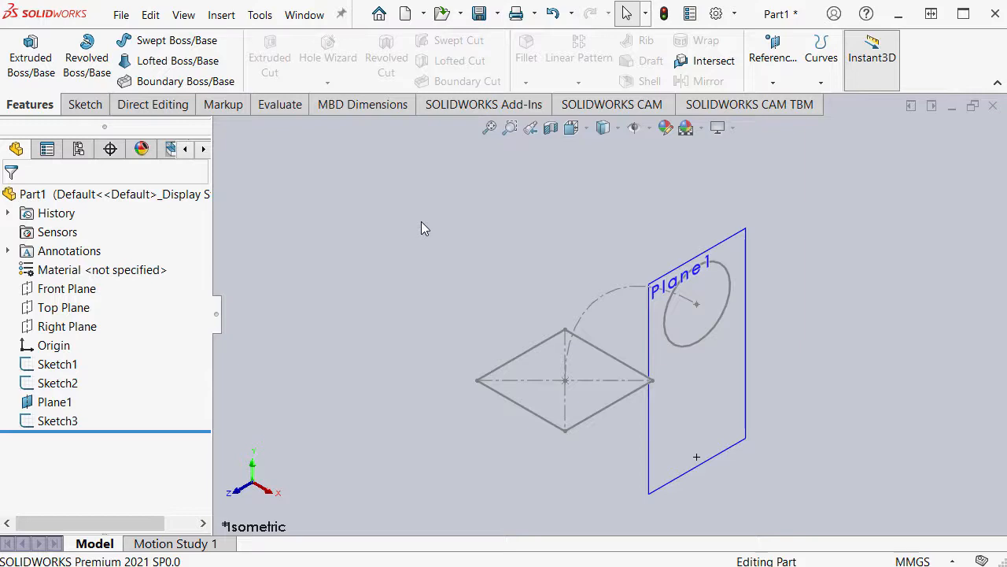
On the Front Plane, sketch a three-point arc of about 236 mm radius from the square edge's midpoint up to the circle's plane near its lower edge.
click(27, 288)
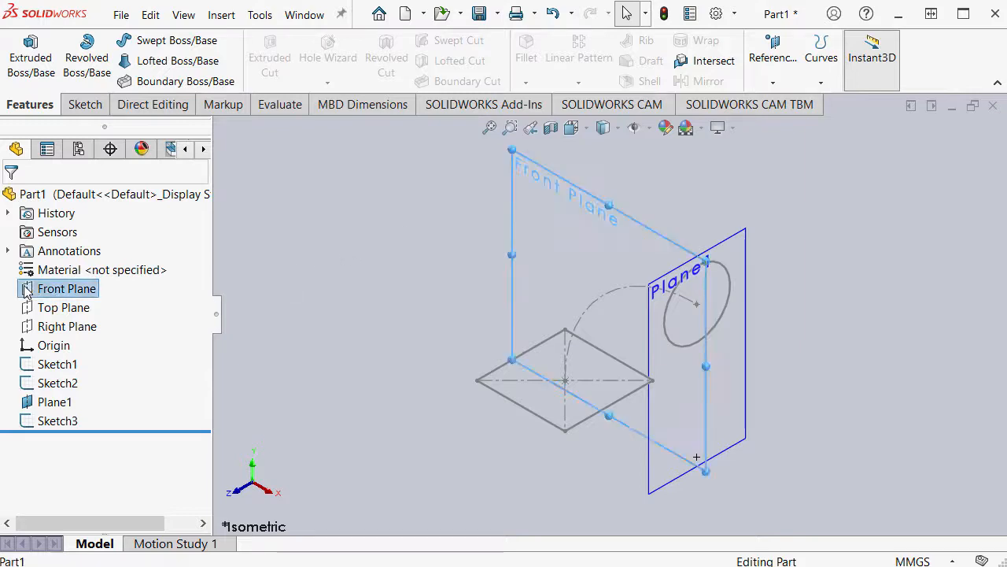
click(37, 263)
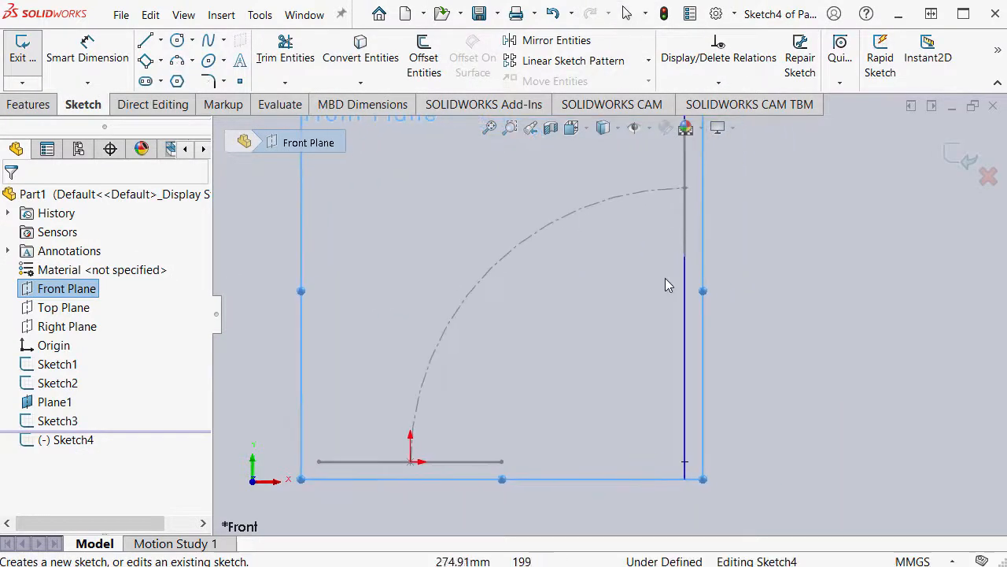
key(s)
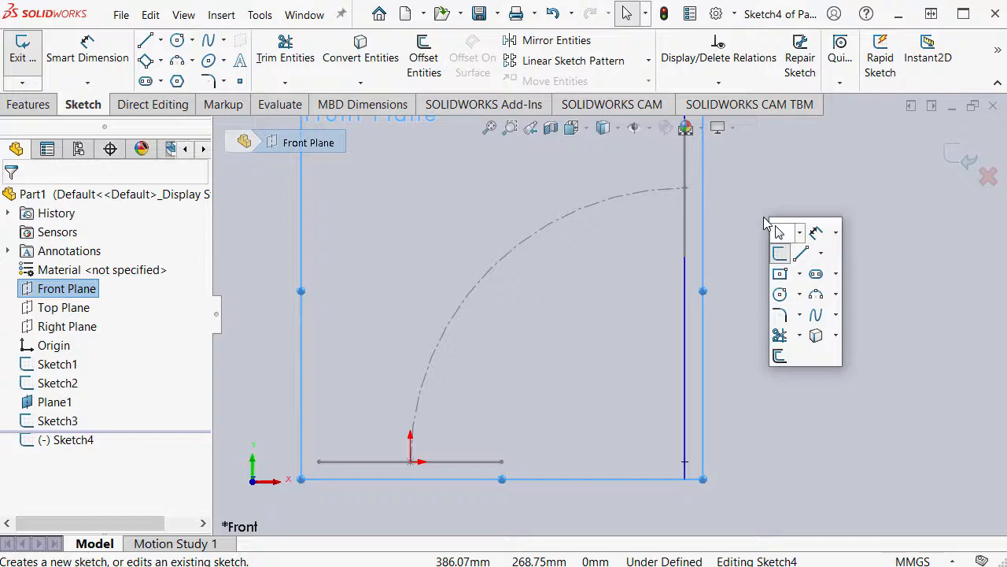
click(836, 294)
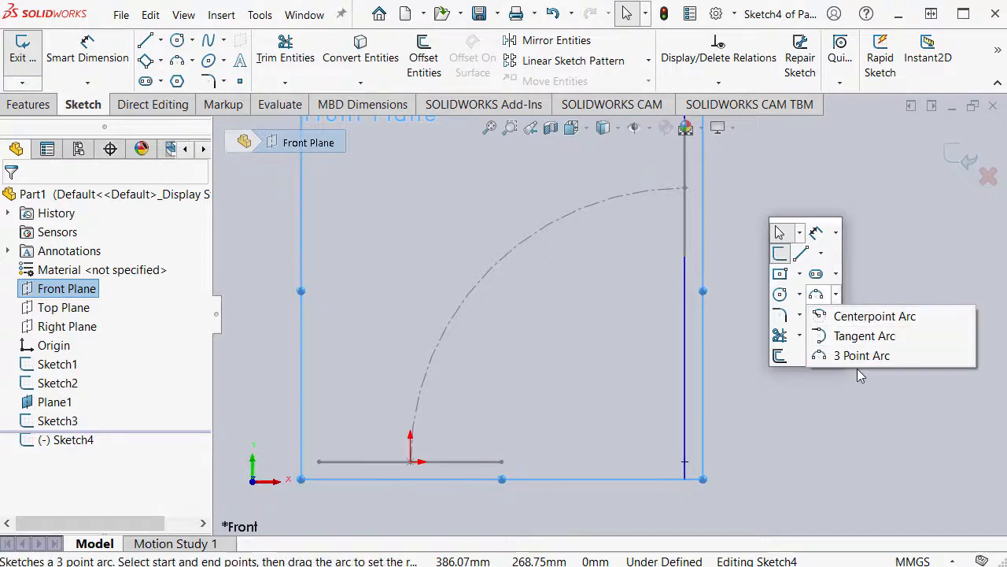
click(883, 357)
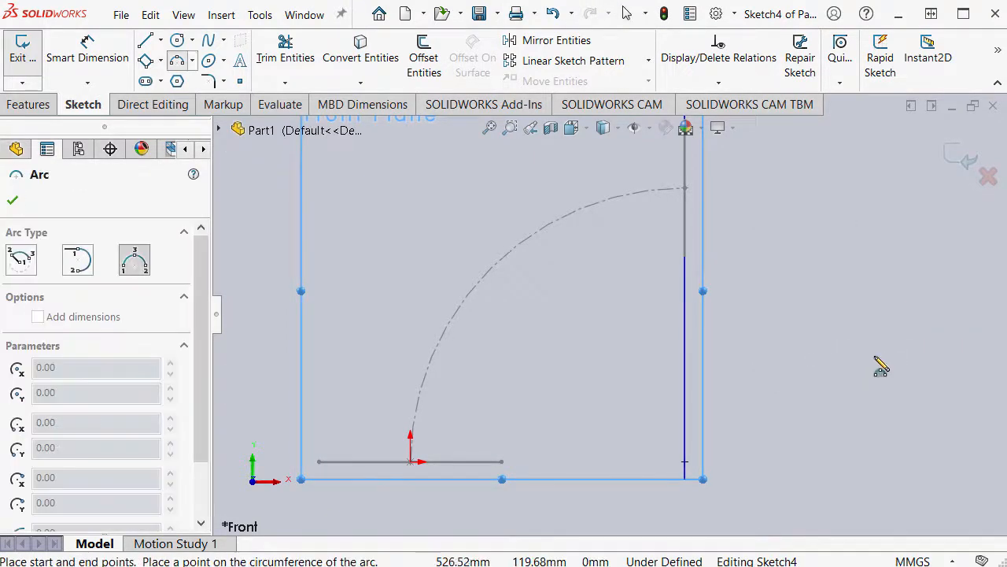
scroll(780, 353, up, 4)
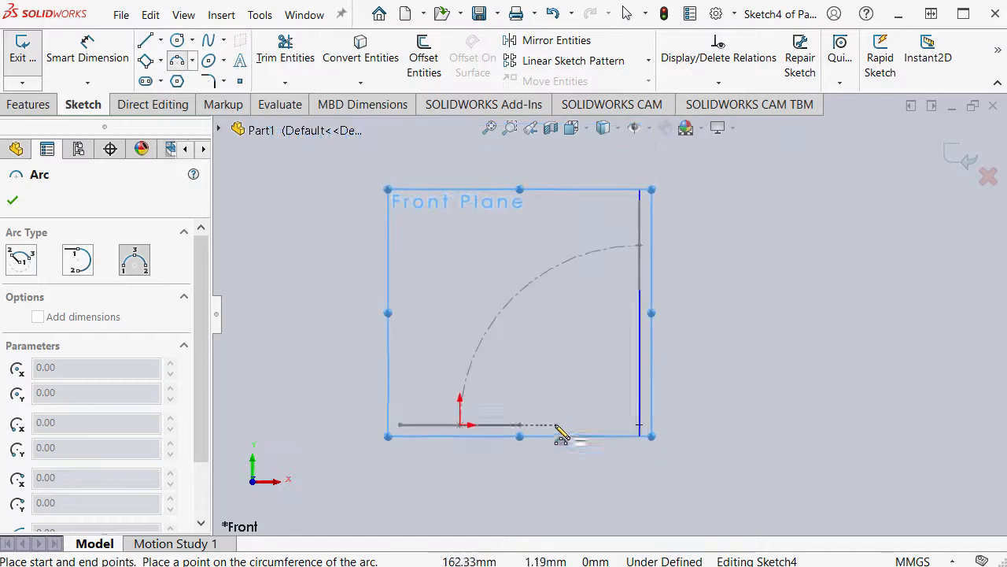
mouse_move(561, 436)
middle_down()
mouse_move(535, 467)
mouse_move(535, 423)
middle_up()
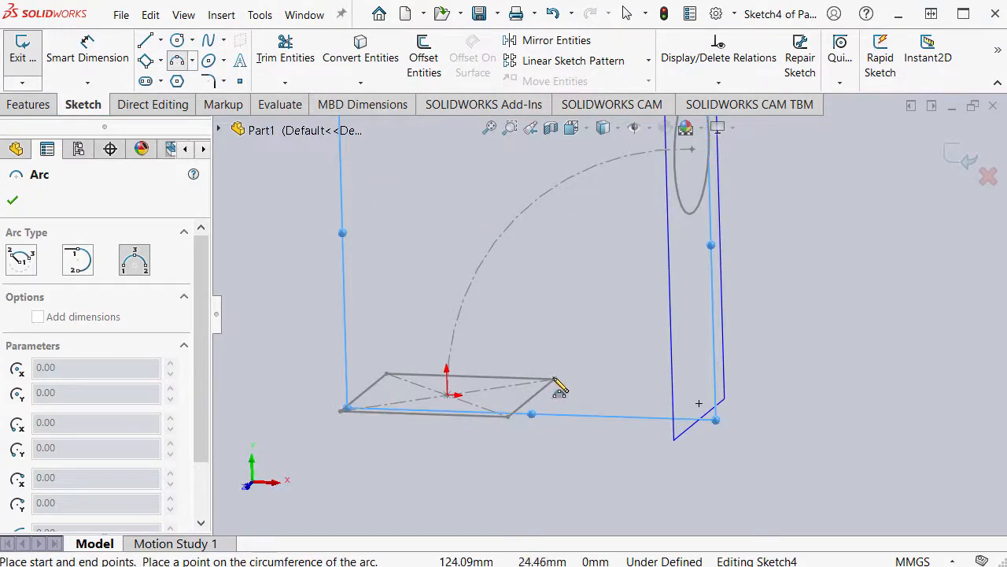
key(ctrl+1)
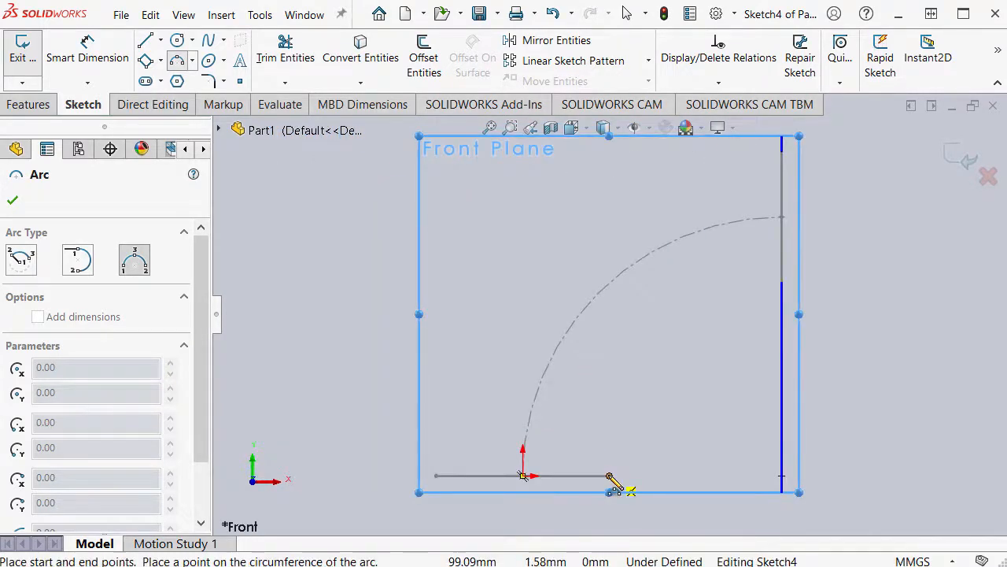
click(608, 475)
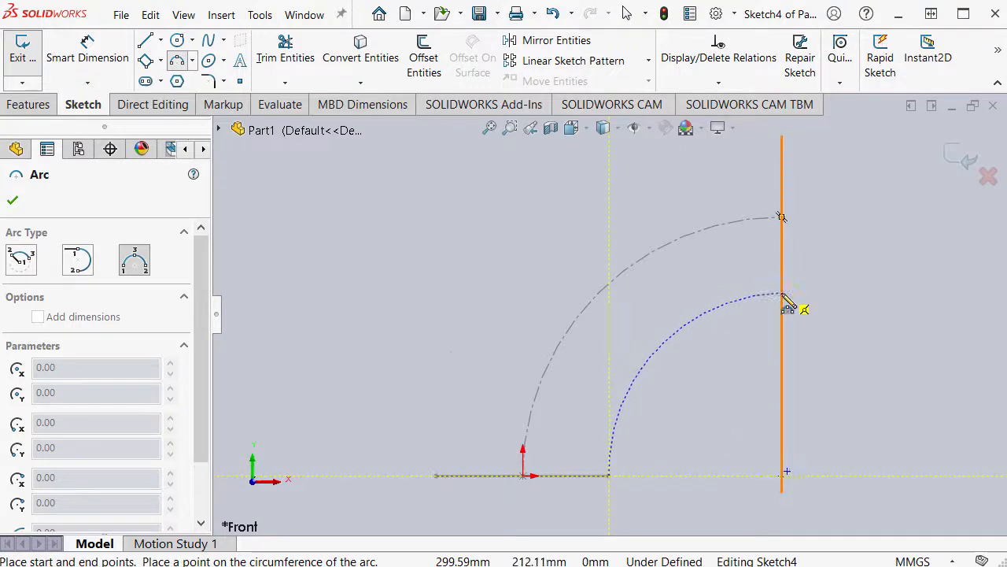
scroll(782, 294, down, 3)
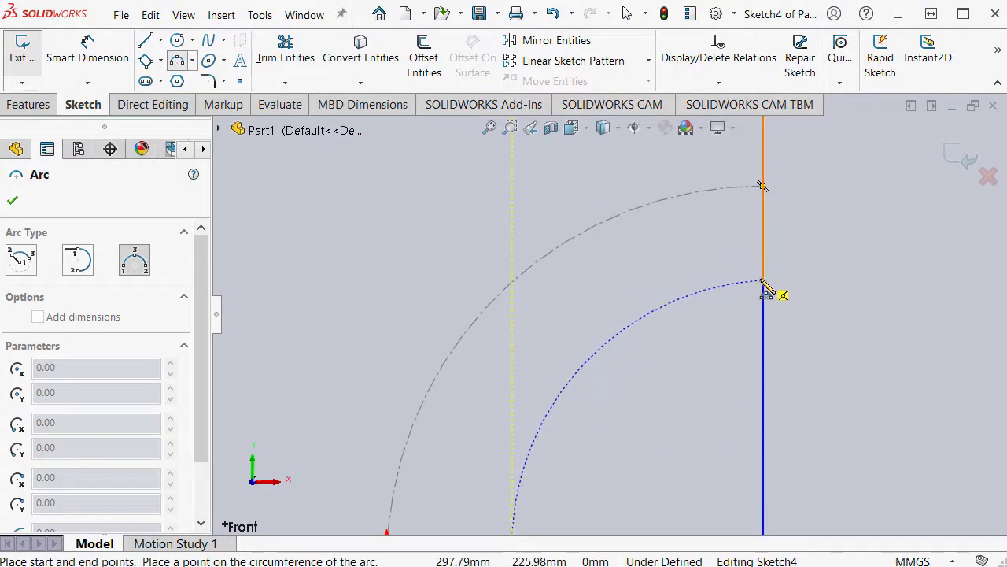
click(762, 281)
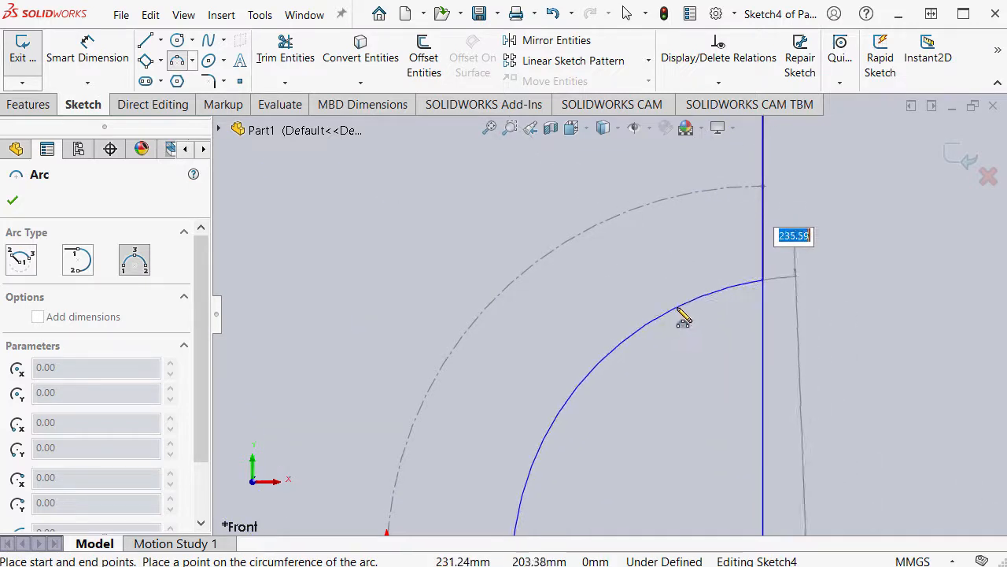
click(683, 317)
key(z)
key(Escape)
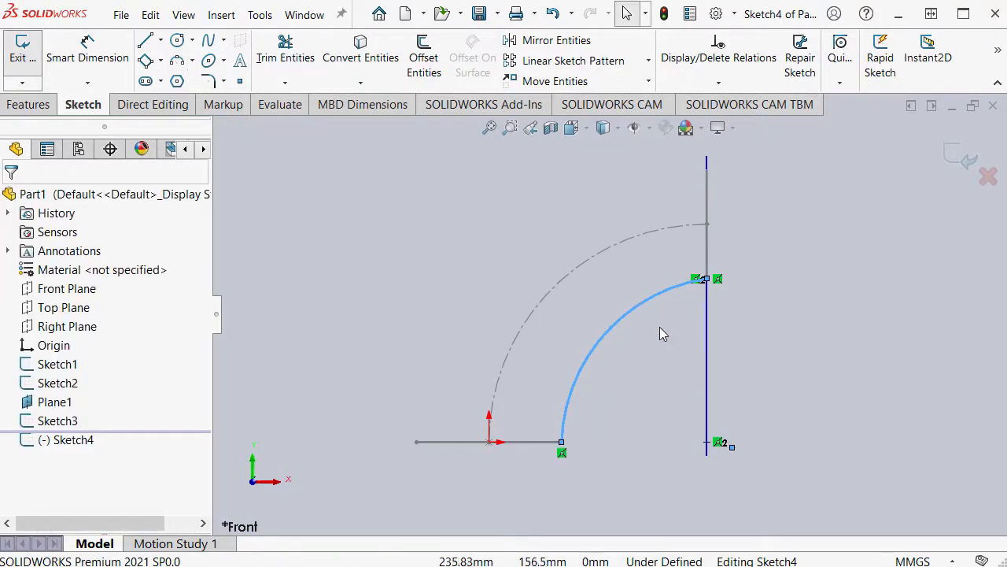
Reshape the new arc by pulling its middle outward and inspect its upper end near the circle's lower edge.
scroll(659, 327, down, 2)
key(Escape)
drag(661, 304, 661, 265)
scroll(787, 236, down, 5)
key(Escape)
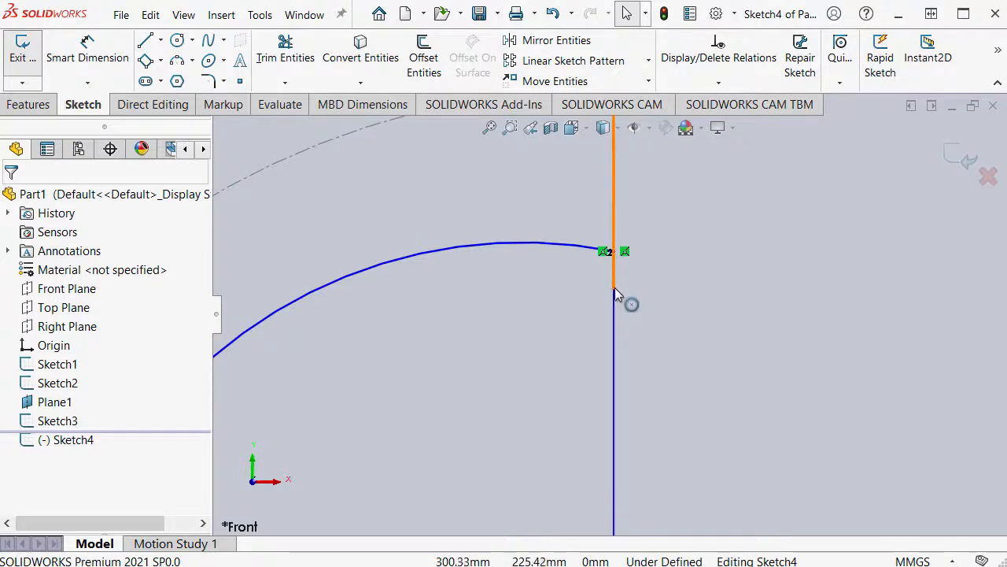
scroll(634, 288, up, 1)
ctrl+middle_drag(652, 285, 760, 274)
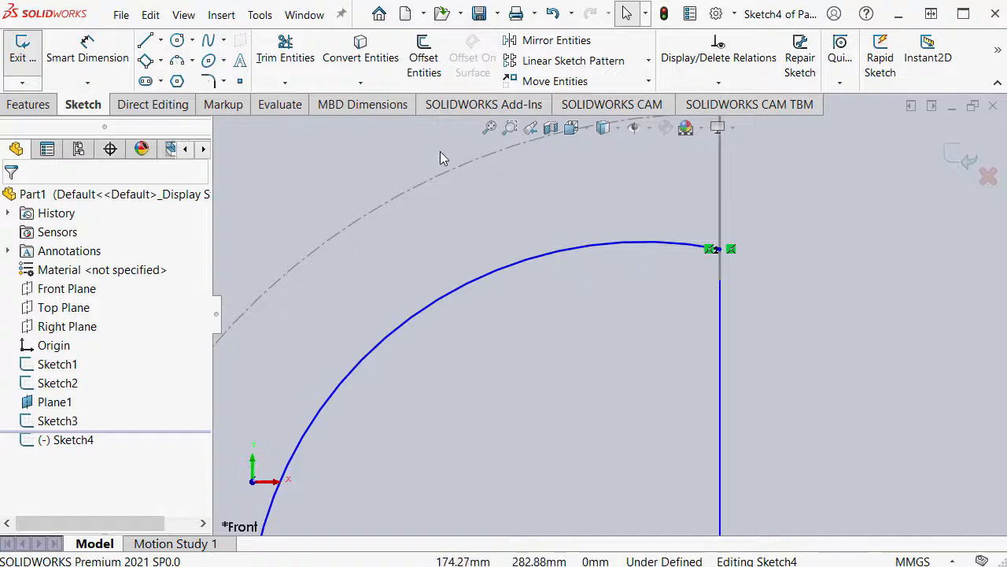
Project the 150 mm circle into the current sketch with Convert Entities.
click(361, 57)
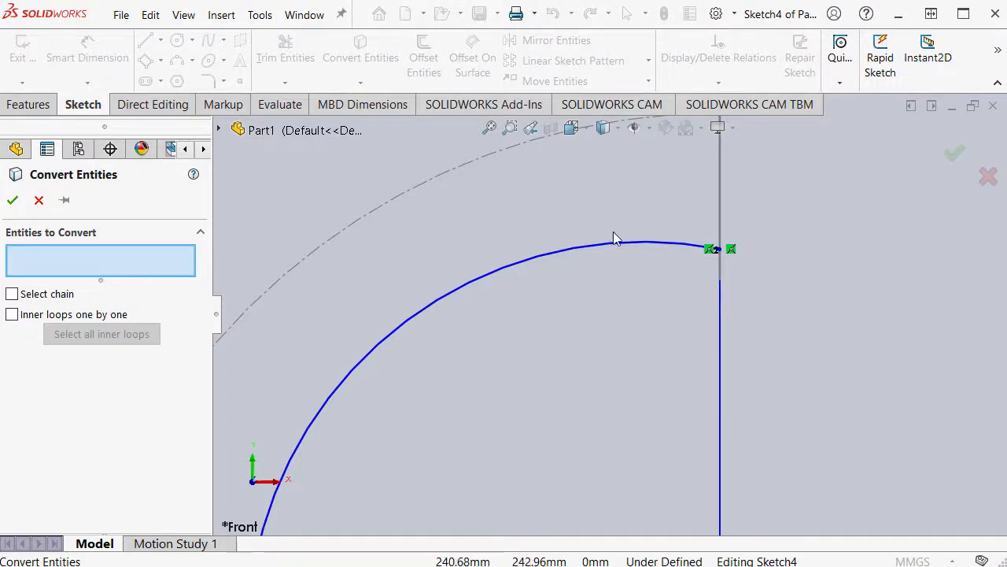
scroll(769, 234, up, 2)
mouse_move(735, 259)
middle_down()
mouse_move(690, 292)
mouse_move(643, 276)
middle_up()
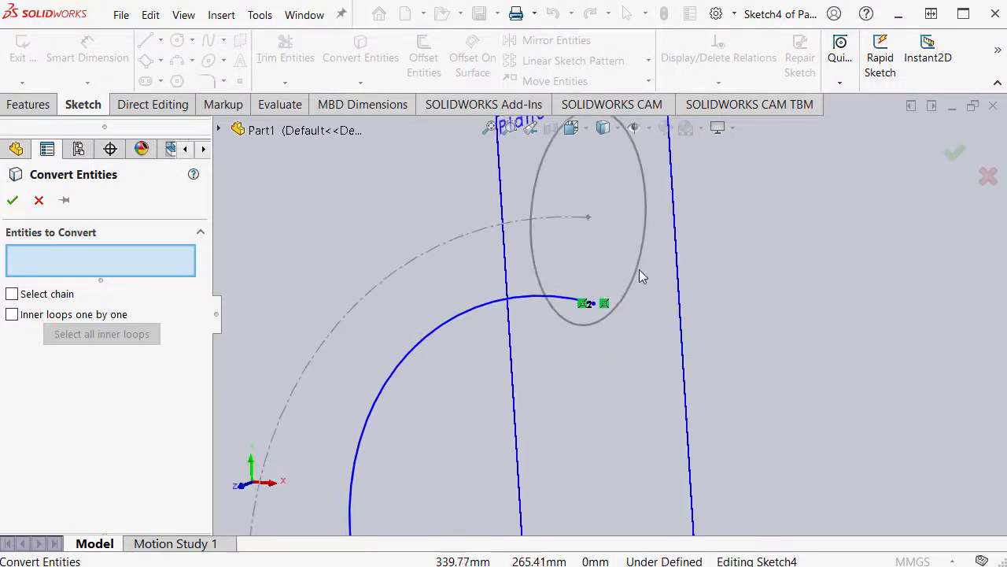
click(637, 272)
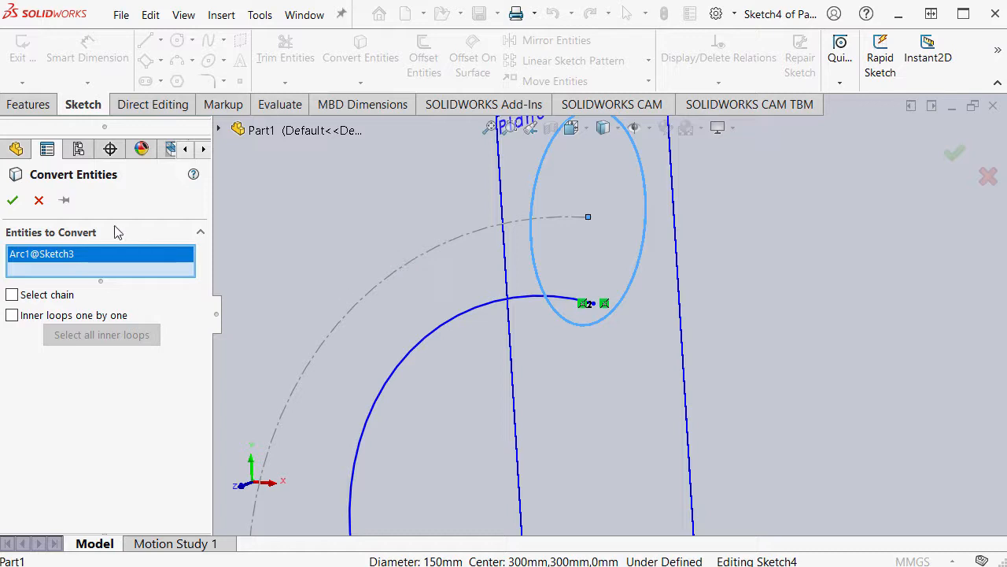
click(12, 201)
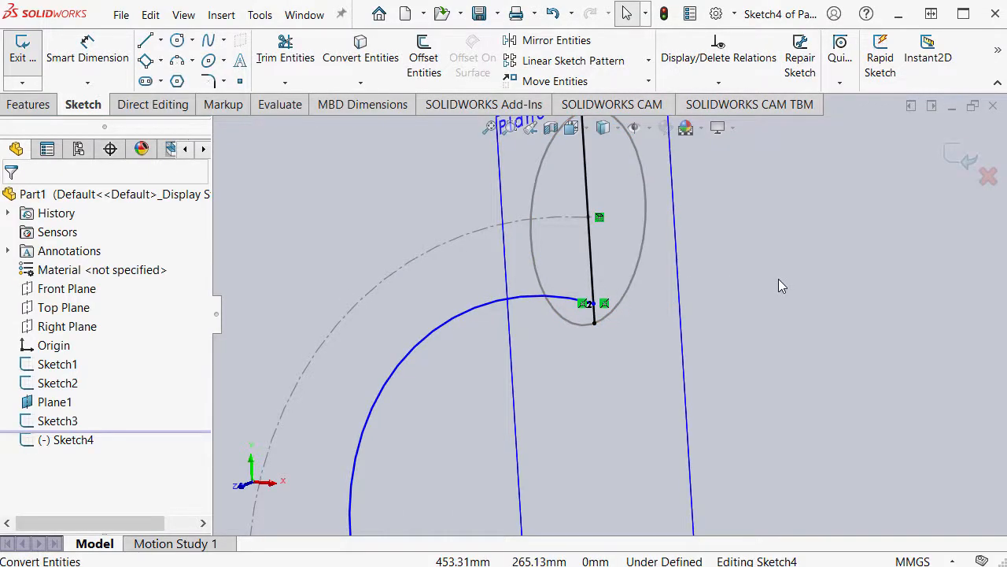
Hide the sketch relations and make the arc's upper endpoint coincident with the lower endpoint of the line converted from the circle.
key(ctrl+1)
scroll(664, 318, down, 4)
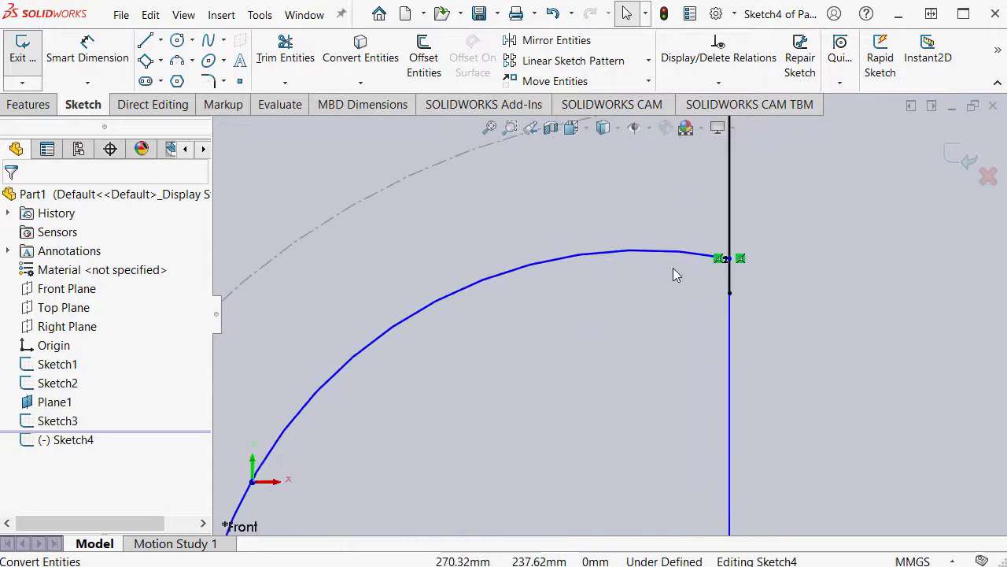
scroll(753, 273, down, 3)
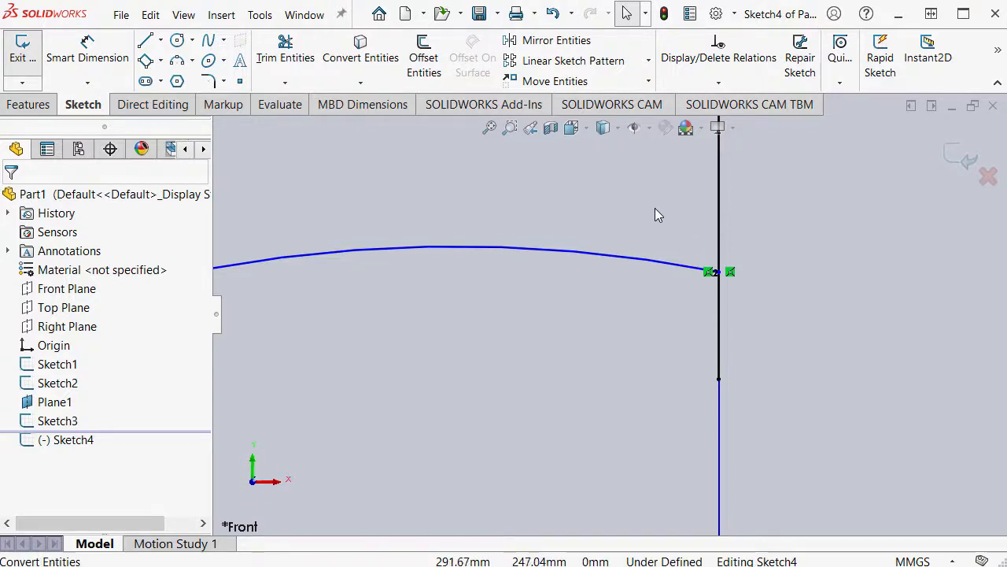
click(650, 130)
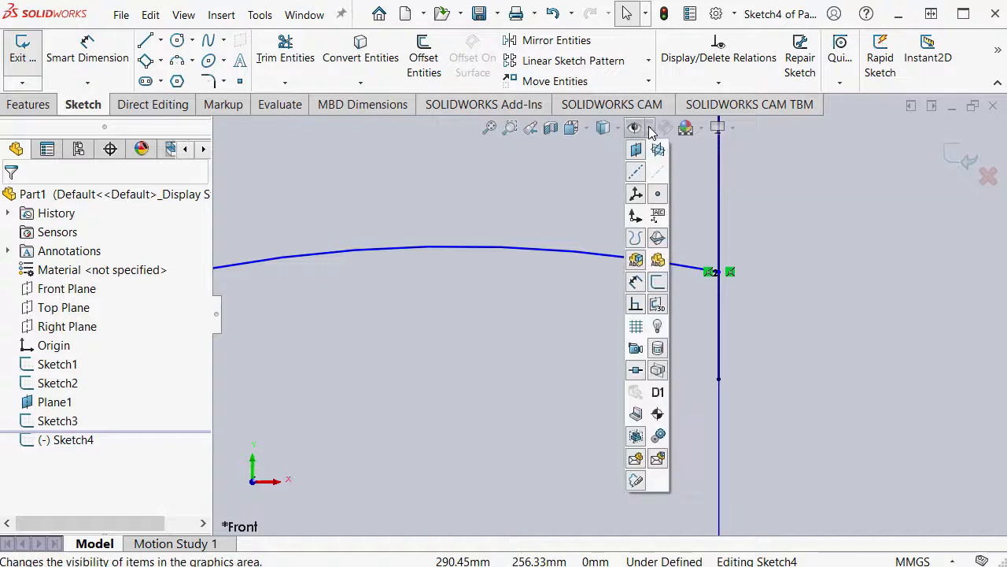
click(636, 305)
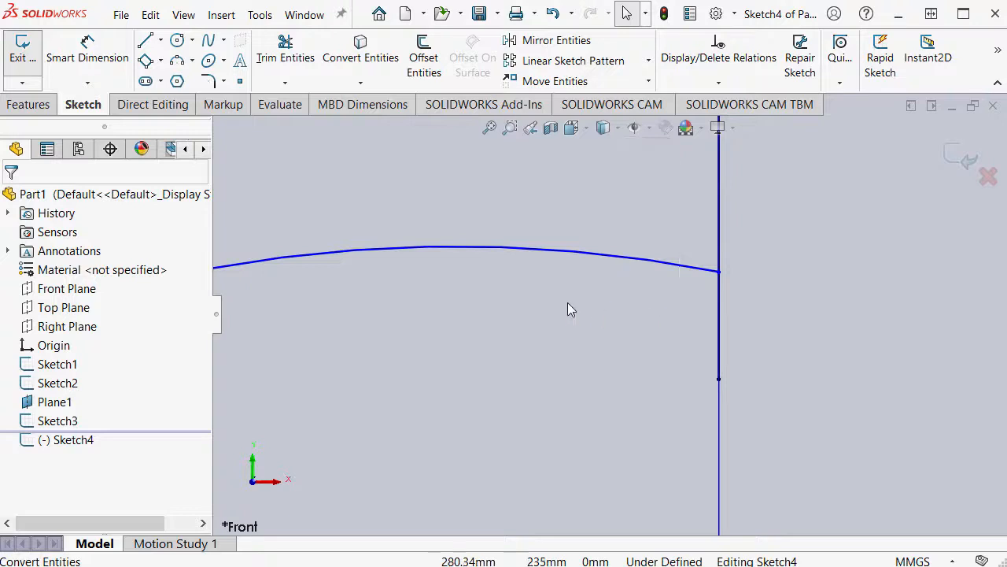
click(719, 273)
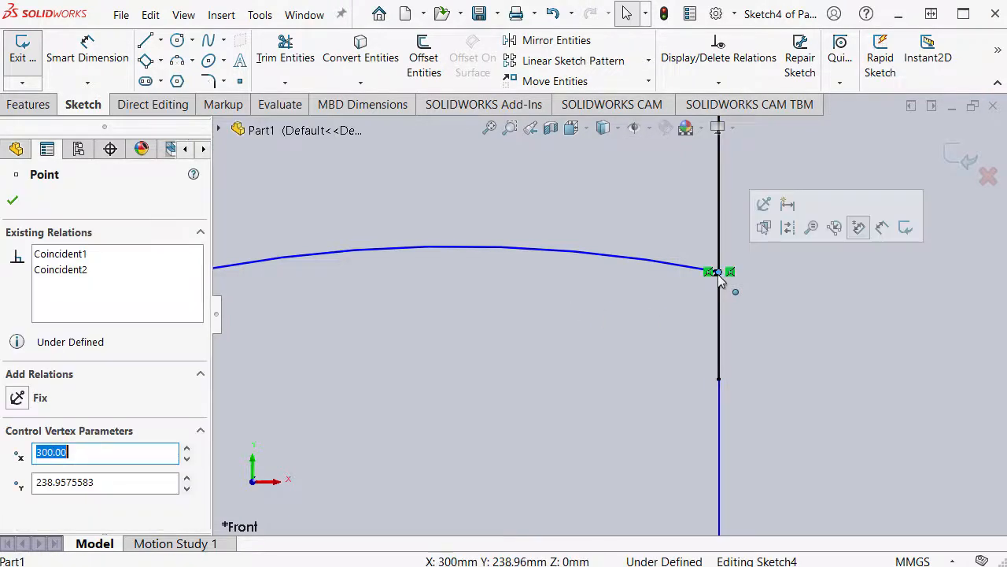
ctrl+click(718, 379)
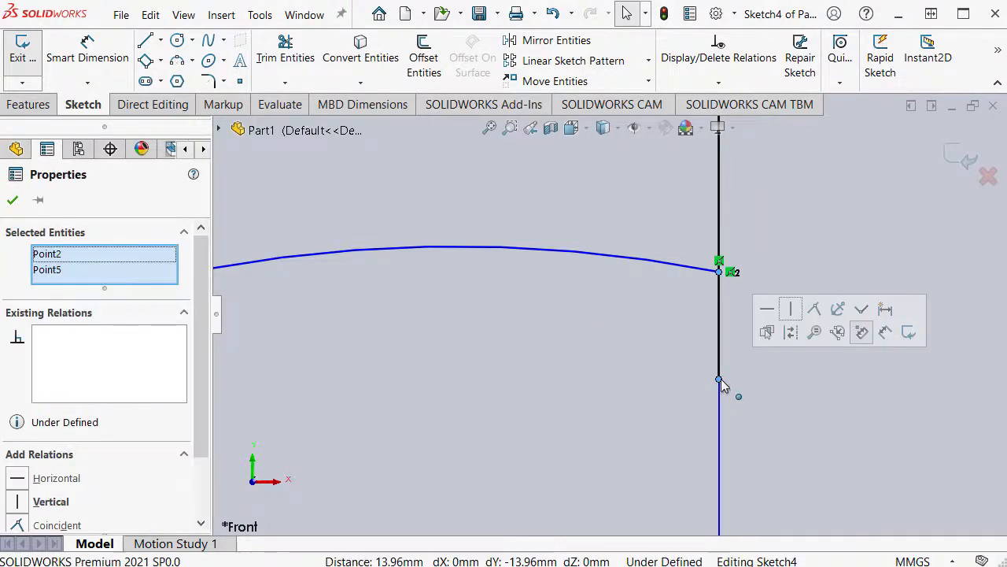
click(816, 310)
click(751, 227)
scroll(751, 227, up, 2)
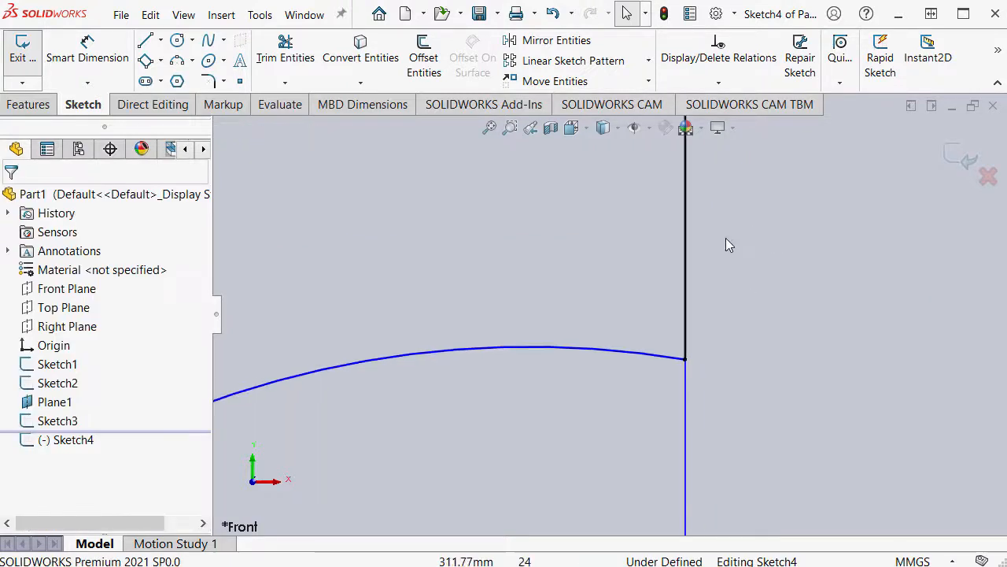
ctrl+middle_drag(603, 236, 660, 207)
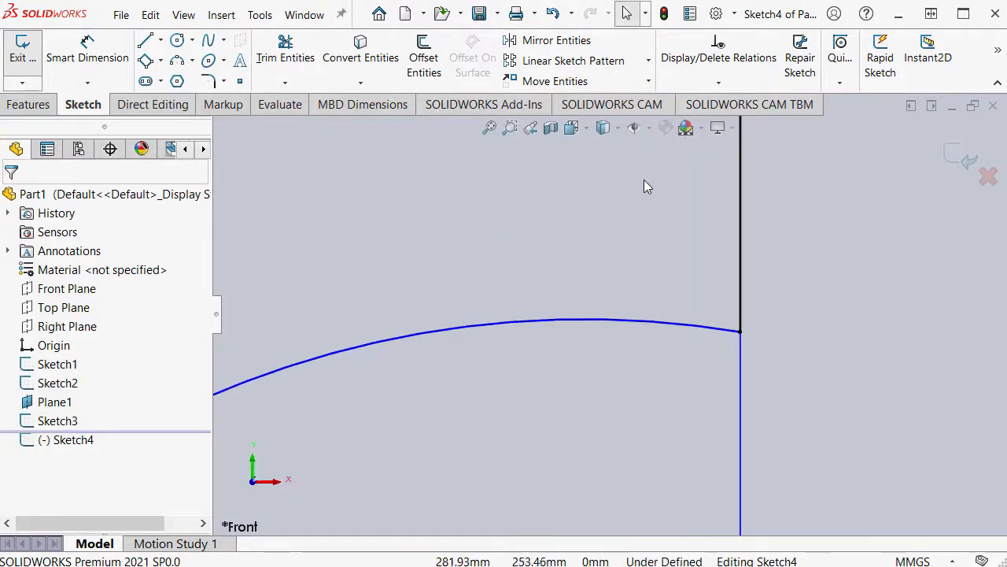
Show the sketch relations again and adjust the blue arc's curvature to nearly a quarter circle.
click(651, 133)
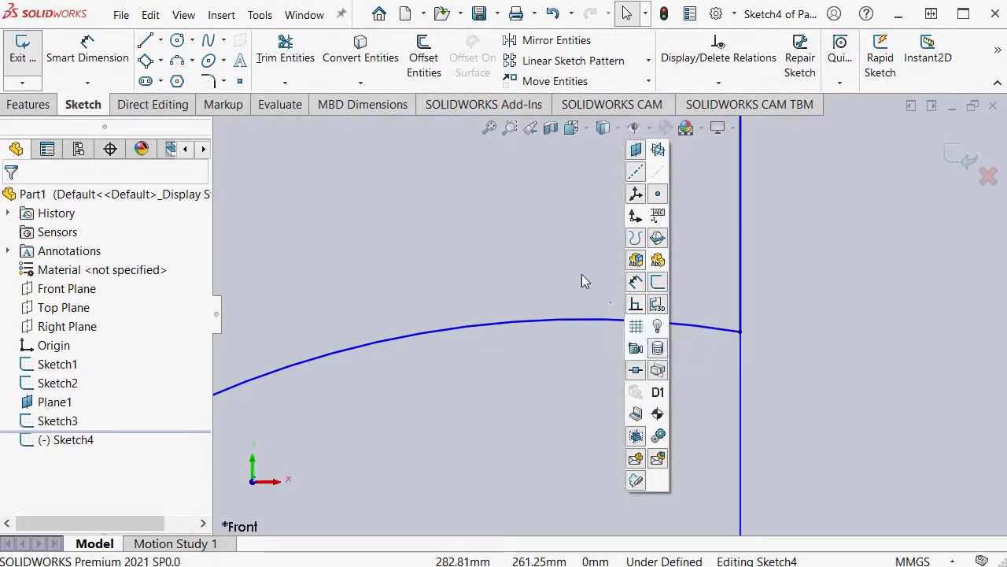
scroll(565, 255, up, 3)
key(f)
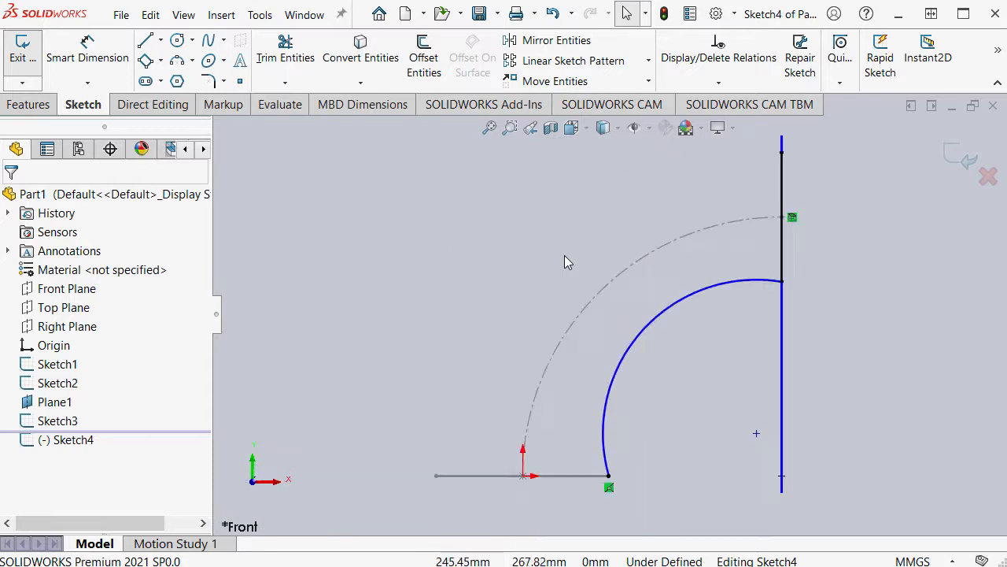
key(ctrl+z)
mouse_move(666, 332)
mouse_down()
mouse_move(653, 314)
mouse_move(659, 337)
mouse_up()
click(694, 378)
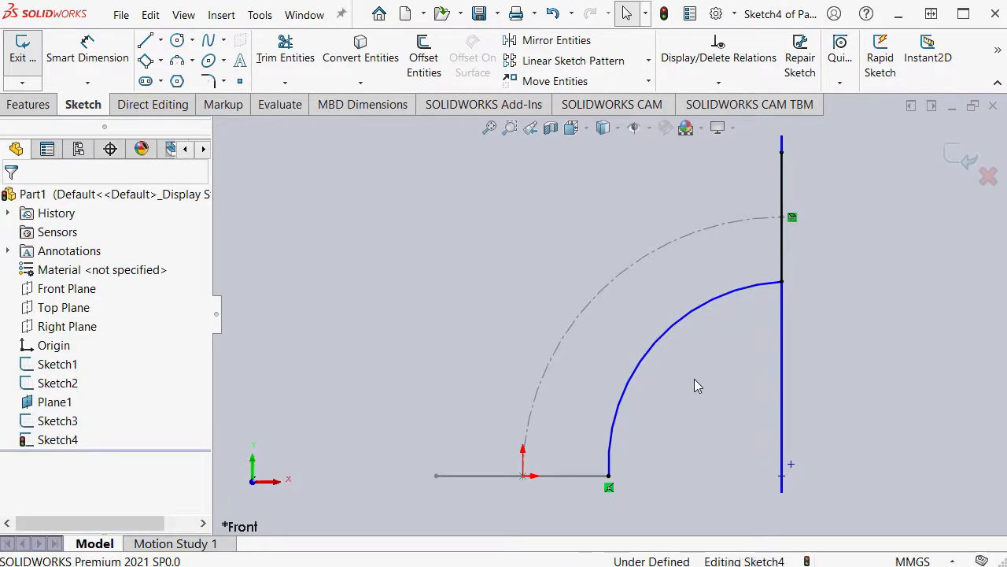
Add a Horizontal relation between the arc's lower endpoint and its center point.
click(610, 476)
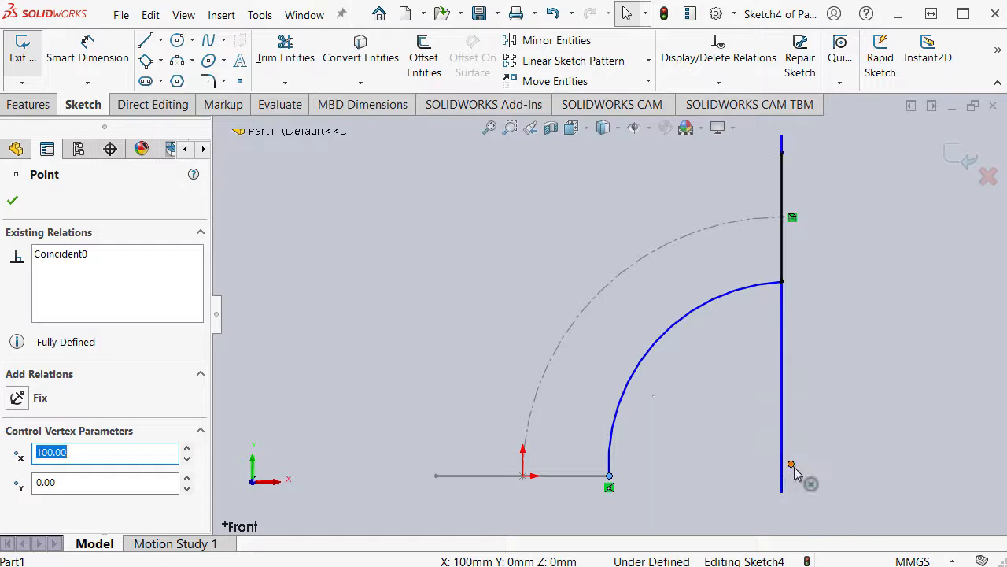
ctrl+click(791, 464)
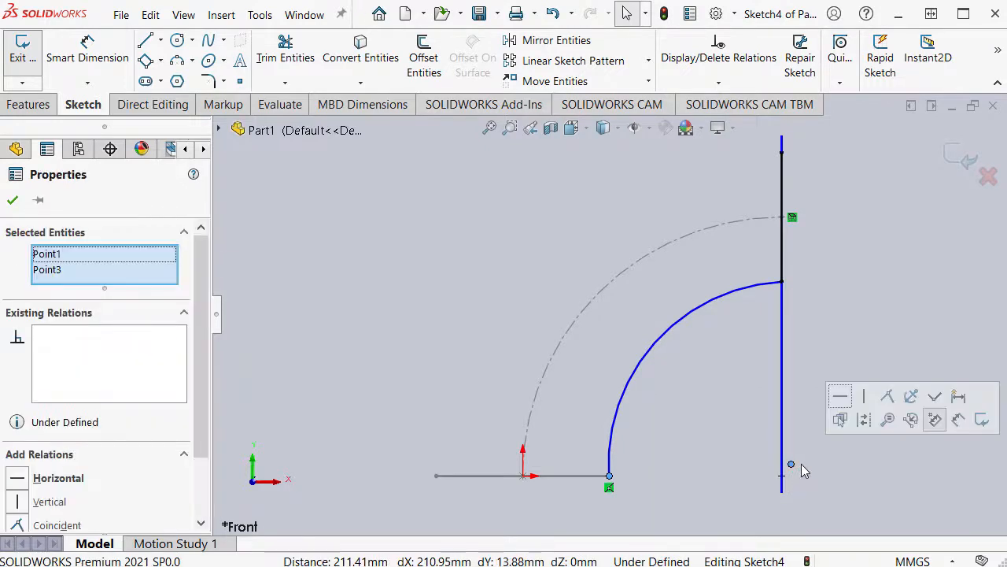
click(842, 400)
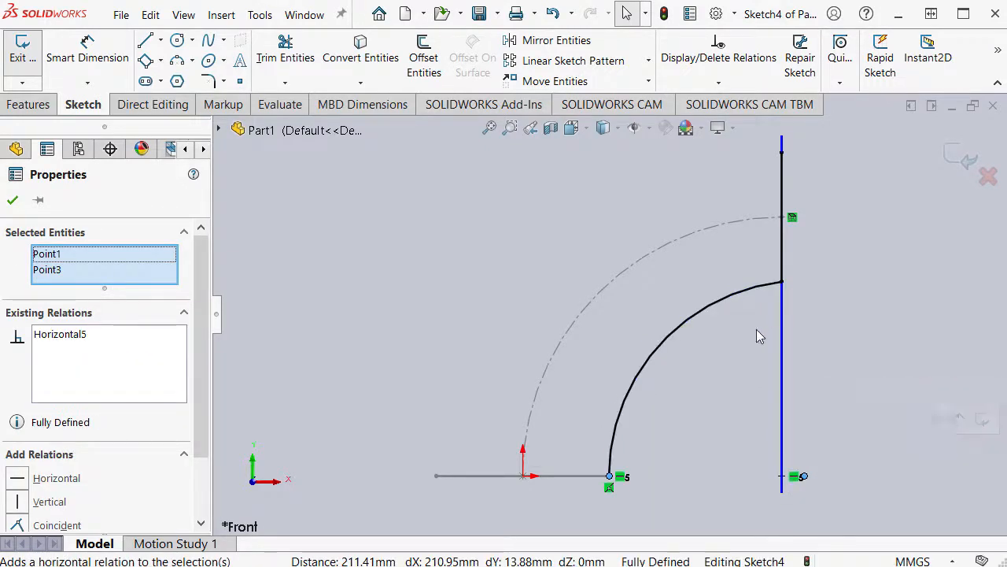
click(743, 343)
Change the vertical line converted from the circle to construction geometry.
mouse_move(743, 343)
middle_down()
mouse_move(709, 355)
mouse_move(703, 386)
middle_up()
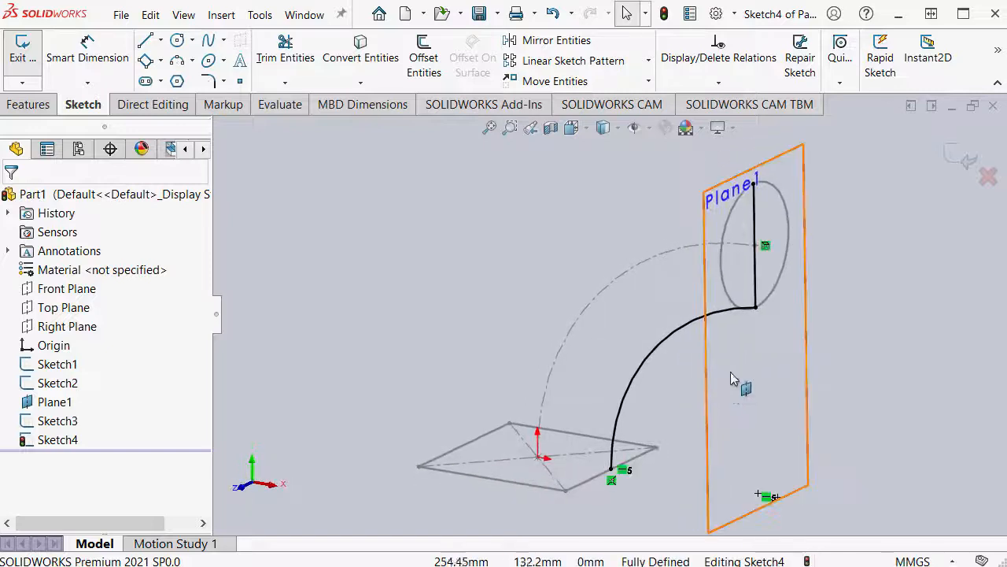
click(759, 284)
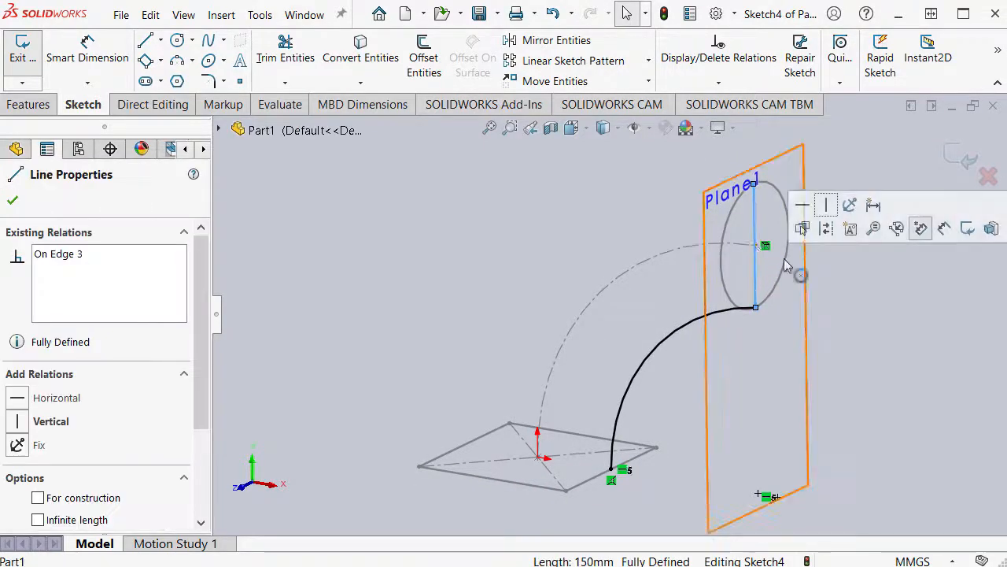
click(828, 229)
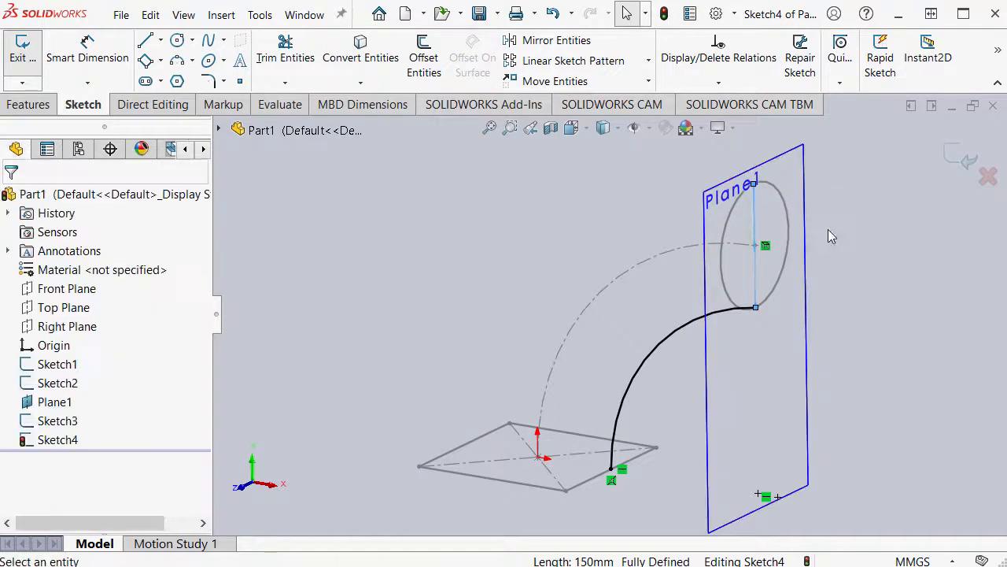
Exit the sketch and create a Lofted Boss/Base from the circle to the square, using the lower connecting arc as guide curve.
double_click(435, 214)
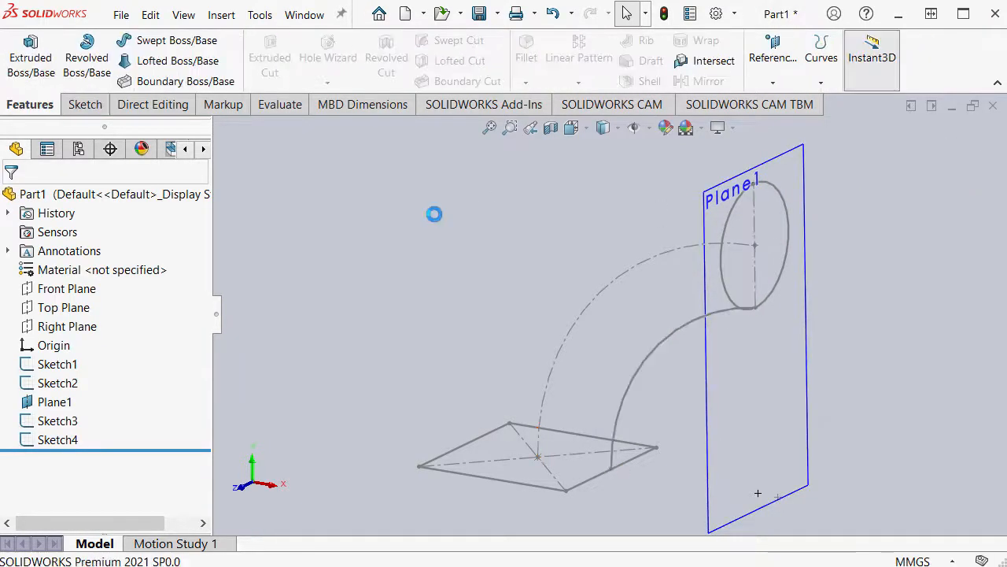
key(ctrl+7)
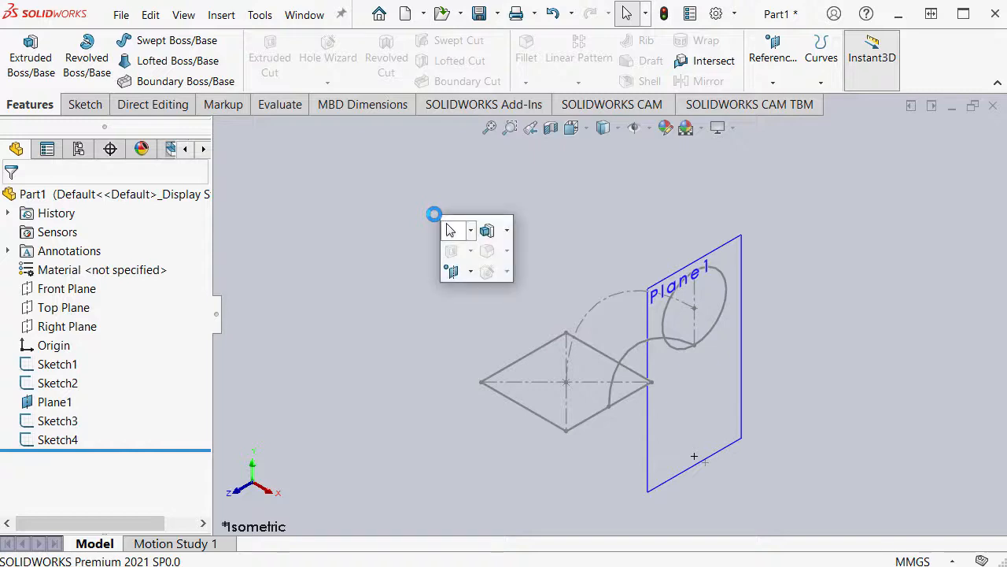
click(508, 230)
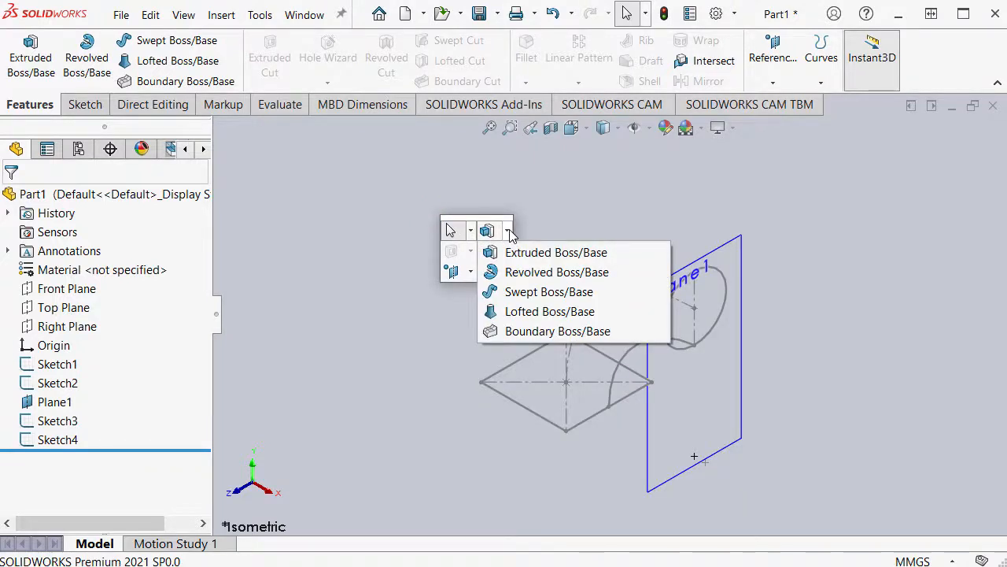
click(614, 314)
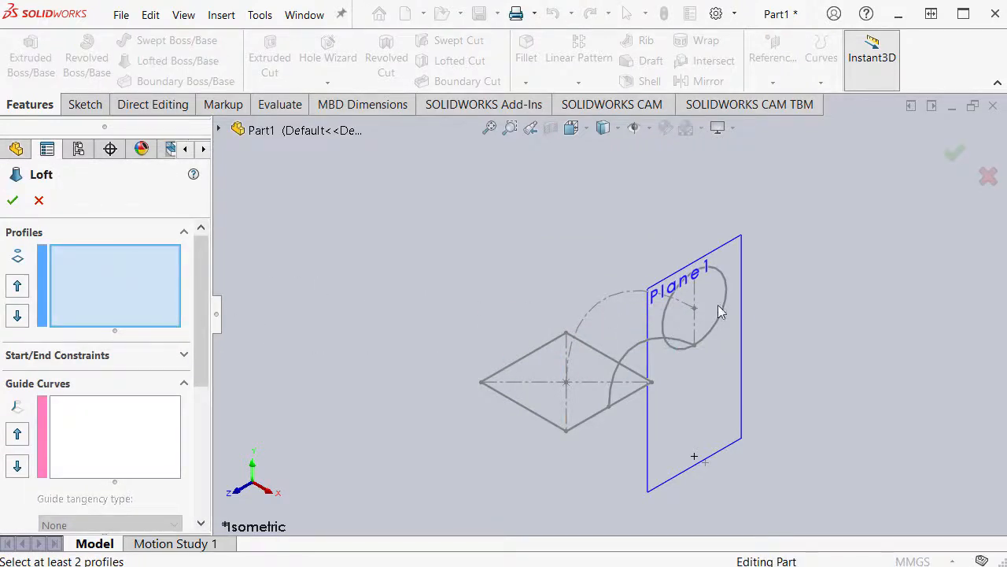
click(727, 285)
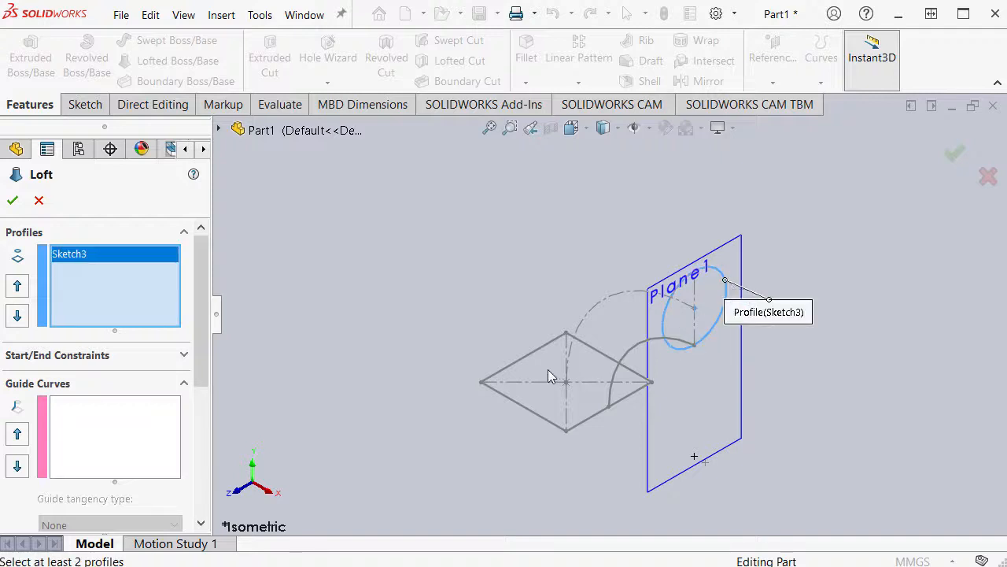
click(523, 362)
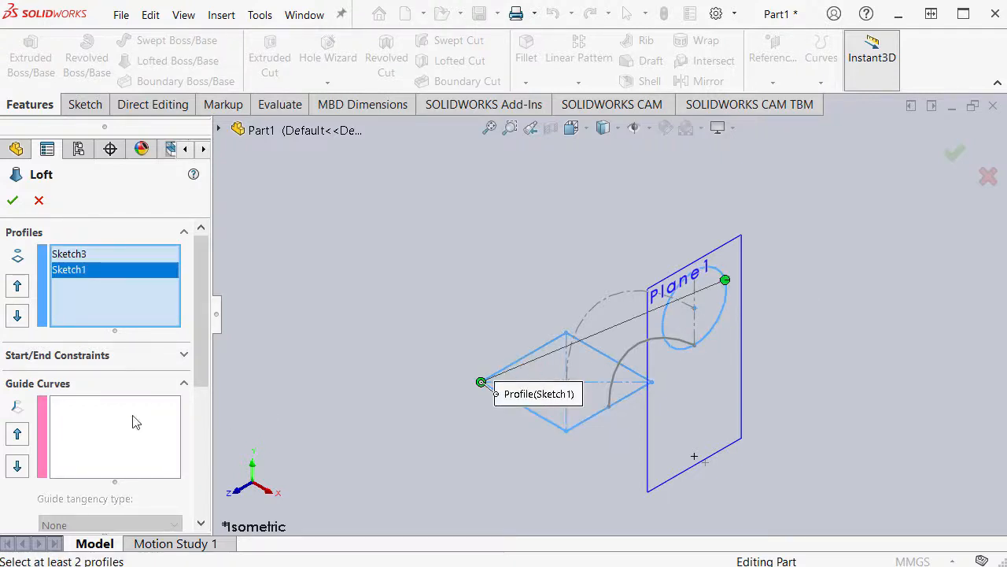
click(105, 429)
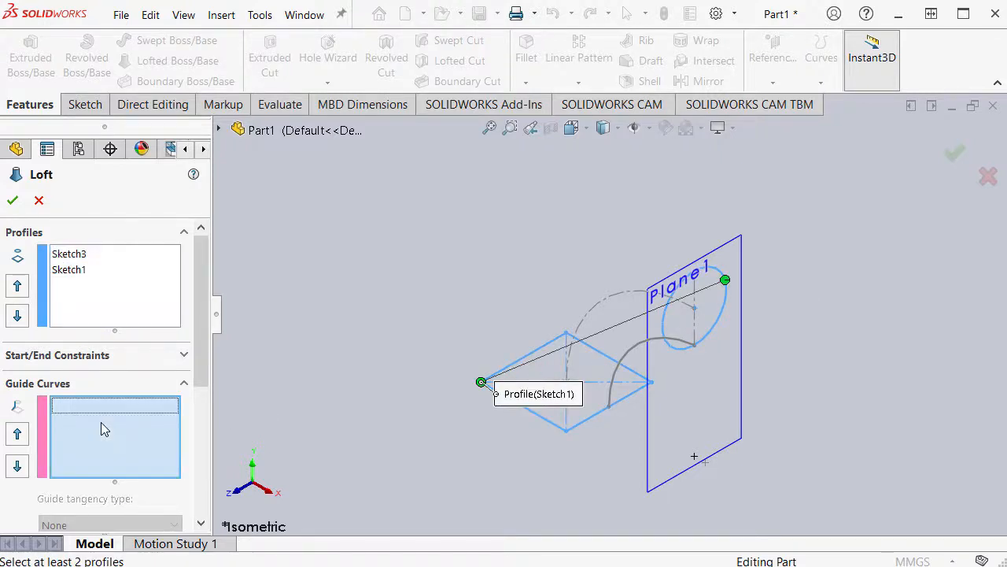
click(628, 360)
mouse_move(638, 355)
middle_down()
mouse_move(415, 301)
mouse_move(506, 175)
mouse_move(488, 192)
mouse_move(521, 195)
mouse_move(437, 244)
middle_up()
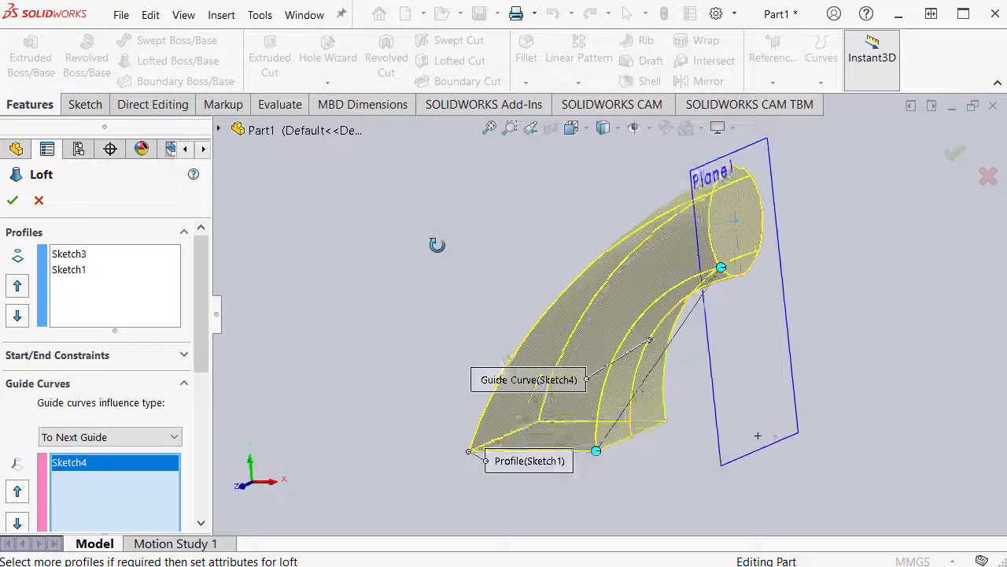
click(955, 156)
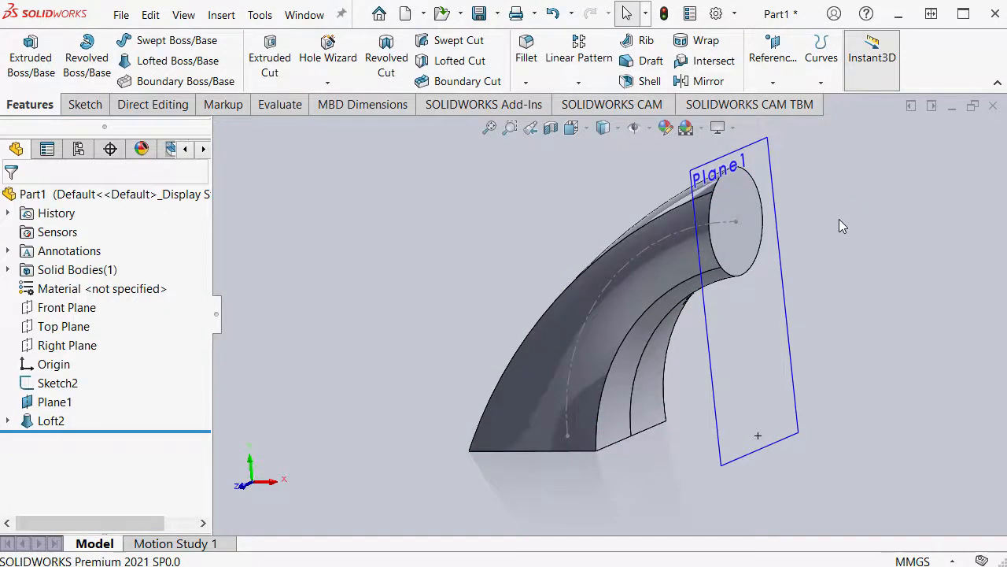
Fillet the four long curved corner edges of the loft with a 20 mm radius.
key(ctrl+7)
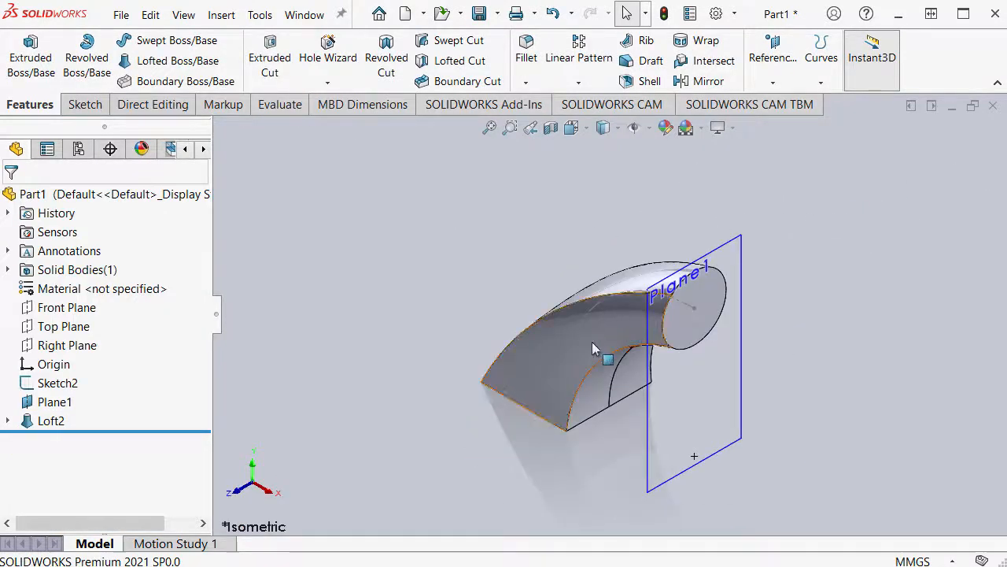
click(590, 369)
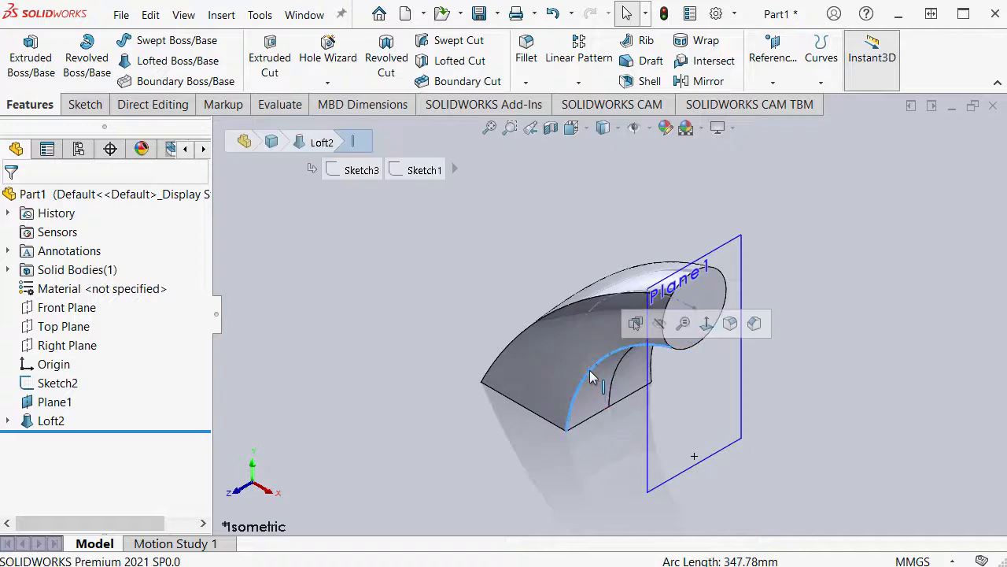
ctrl+click(562, 309)
middle_drag(603, 348, 480, 346)
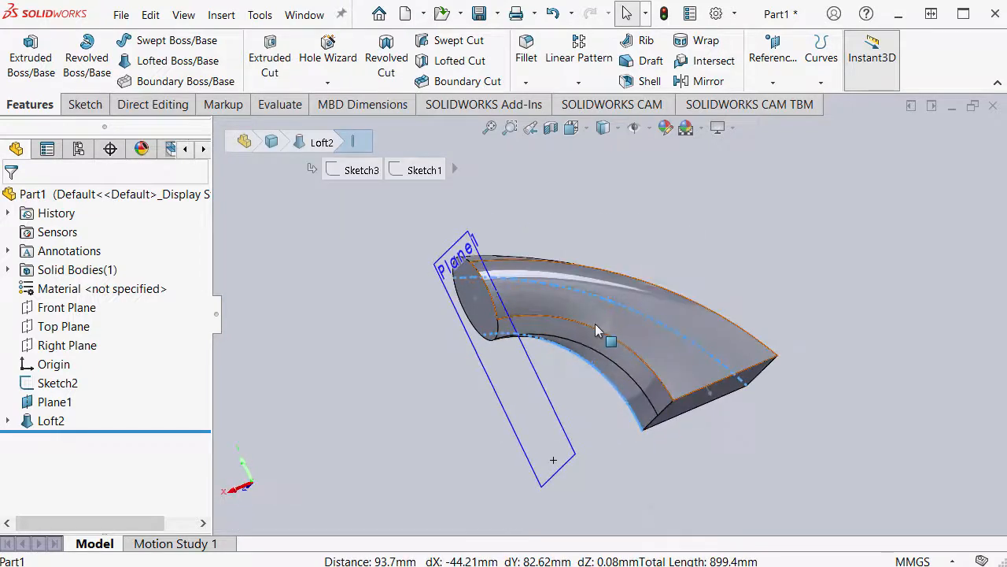
ctrl+click(596, 335)
middle_drag(596, 335, 627, 309)
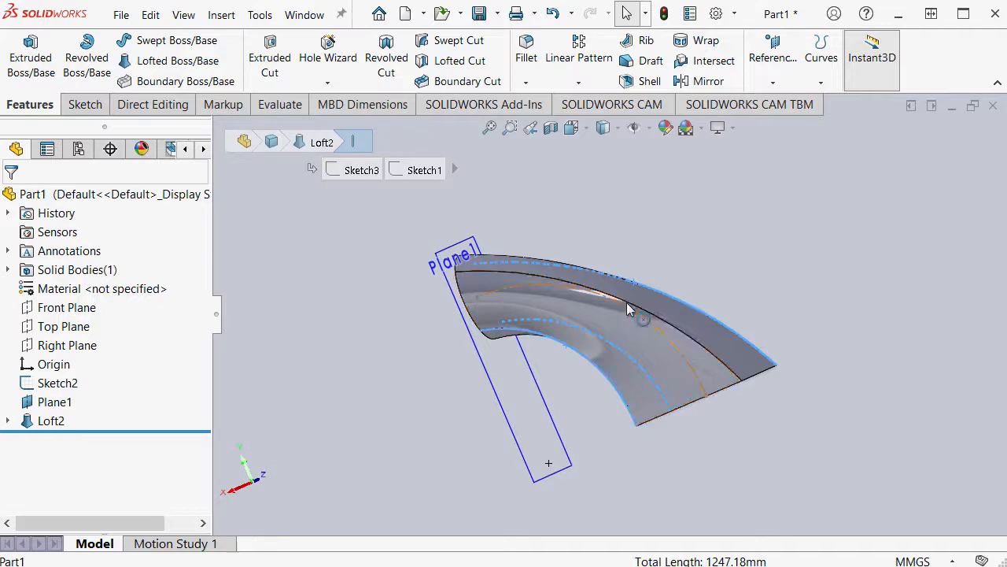
ctrl+click(627, 309)
middle_drag(440, 323, 765, 461)
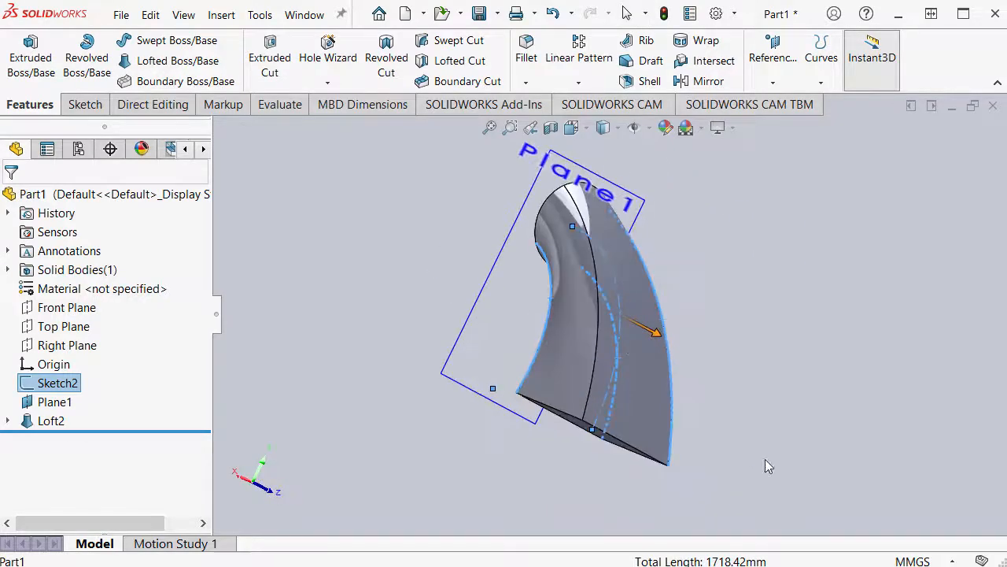
ctrl+click(600, 329)
middle_drag(708, 344, 543, 307)
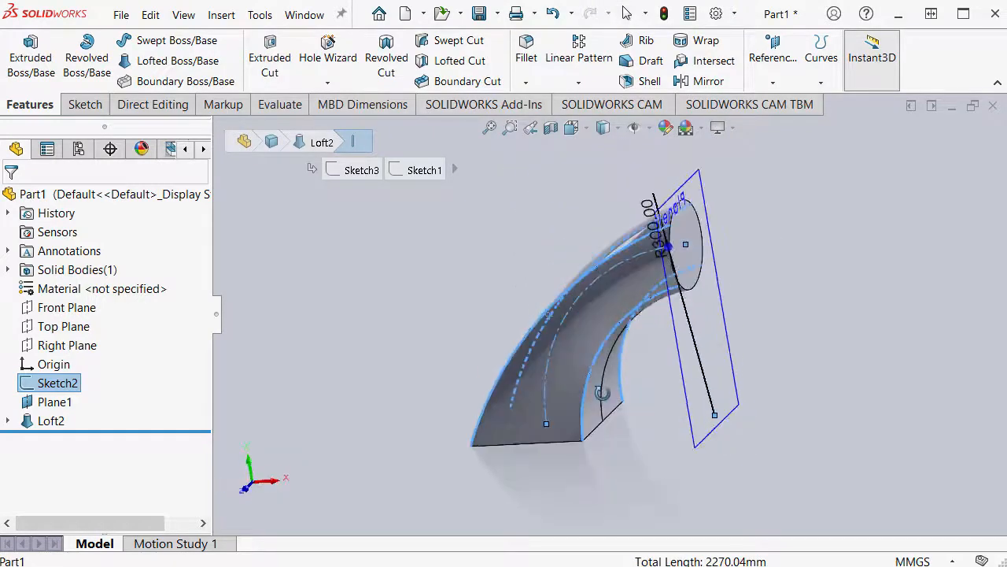
click(525, 49)
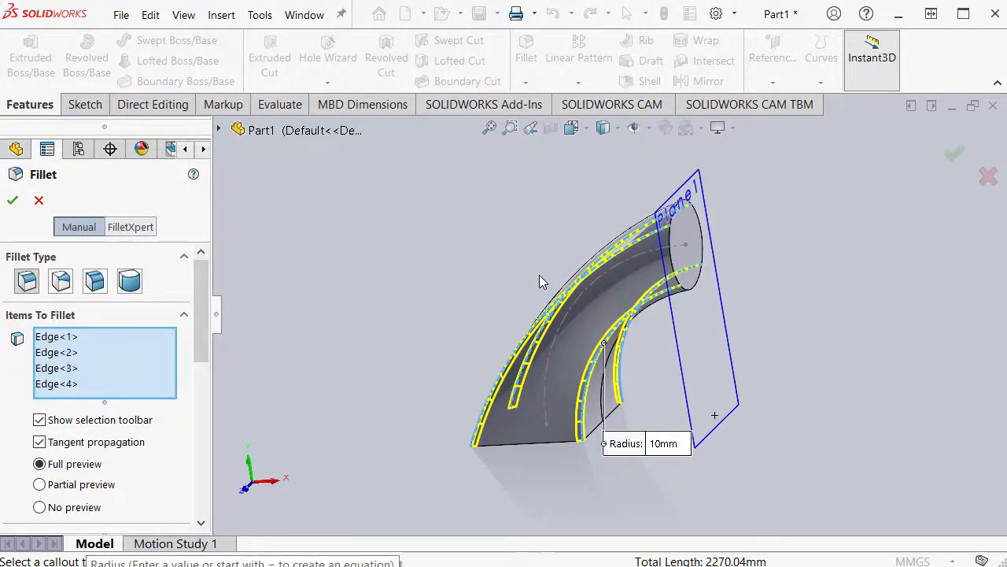
click(667, 444)
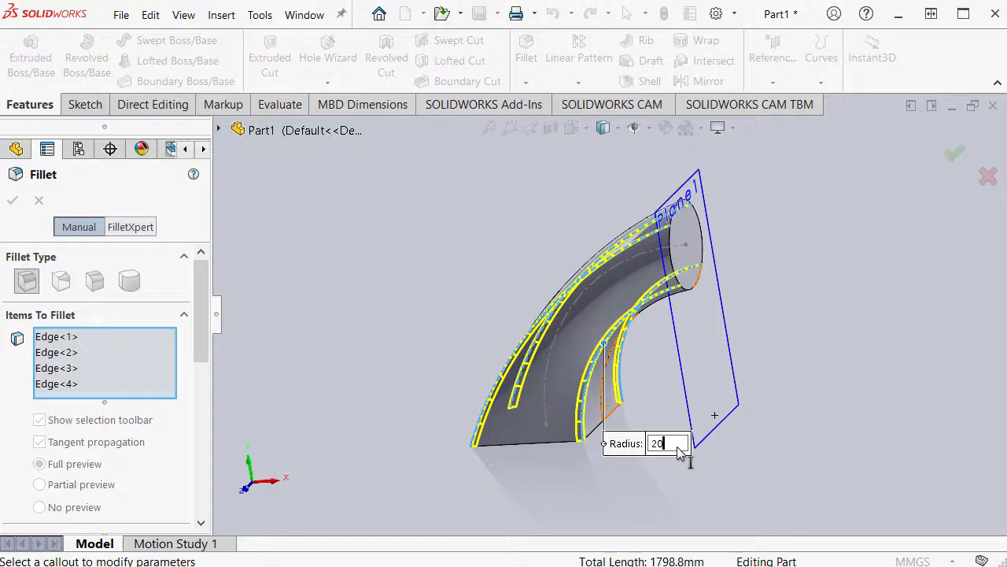
key(Return)
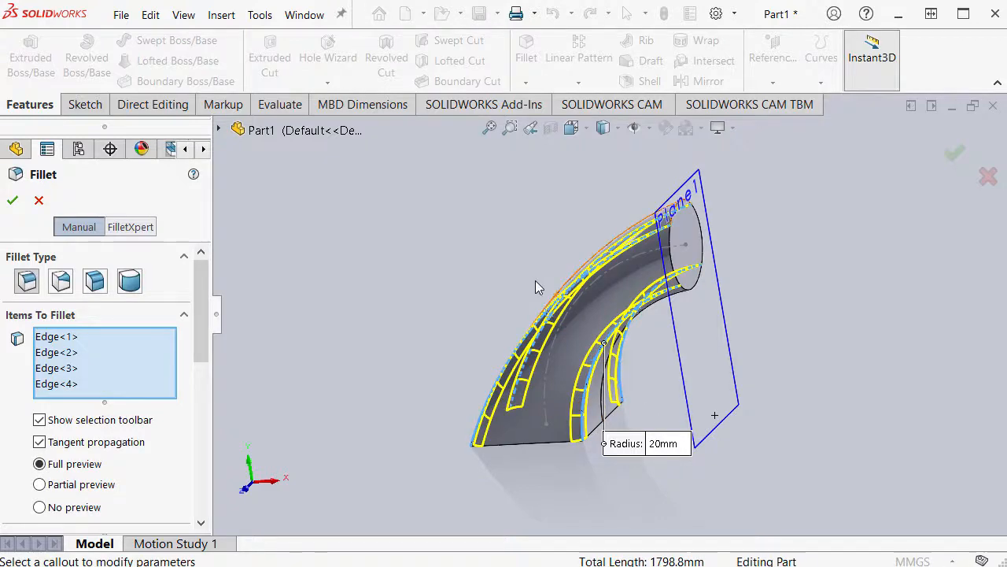
key(Return)
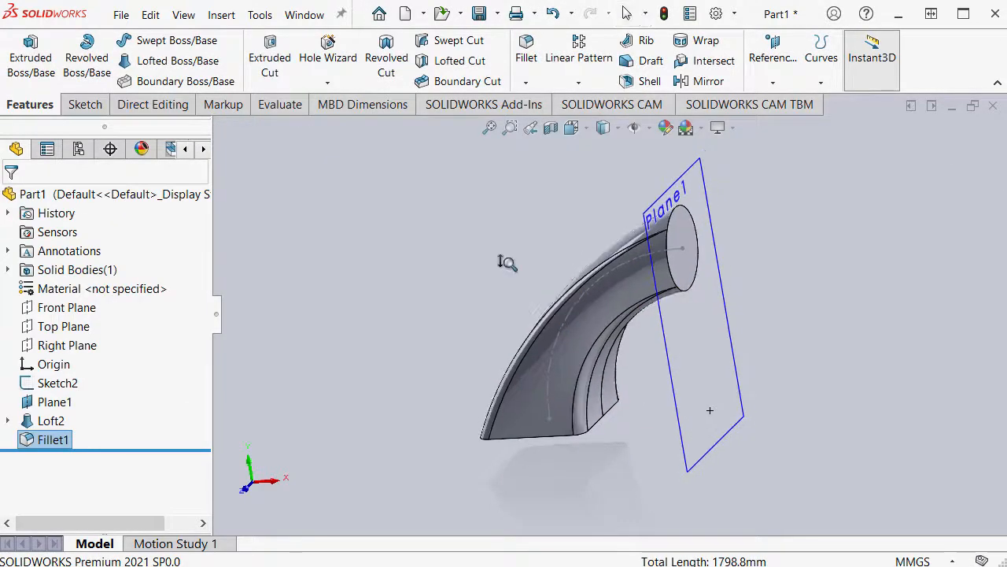
Shell the body to a 10 mm wall thickness, removing the circular and square end faces.
middle_drag(506, 262, 485, 303)
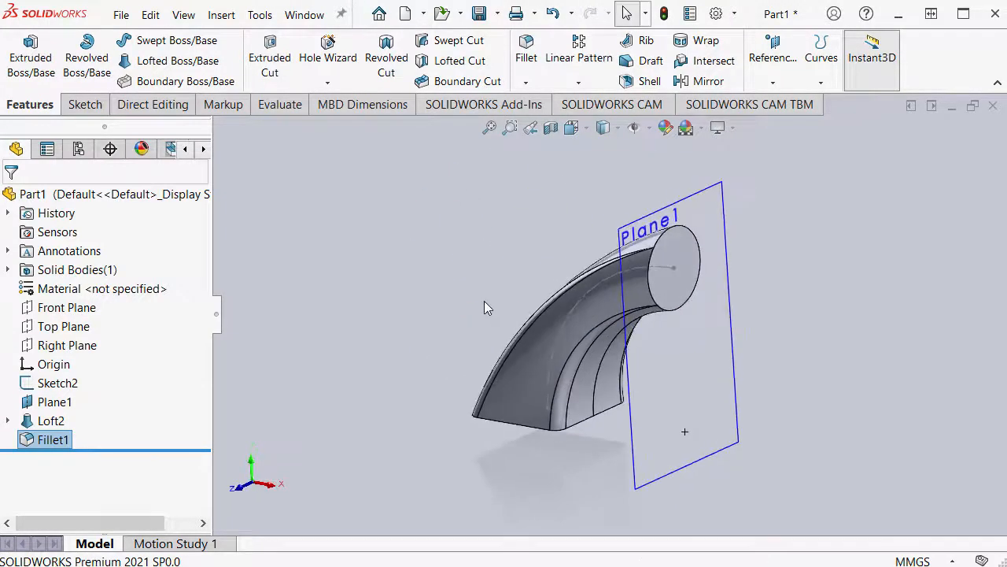
click(649, 82)
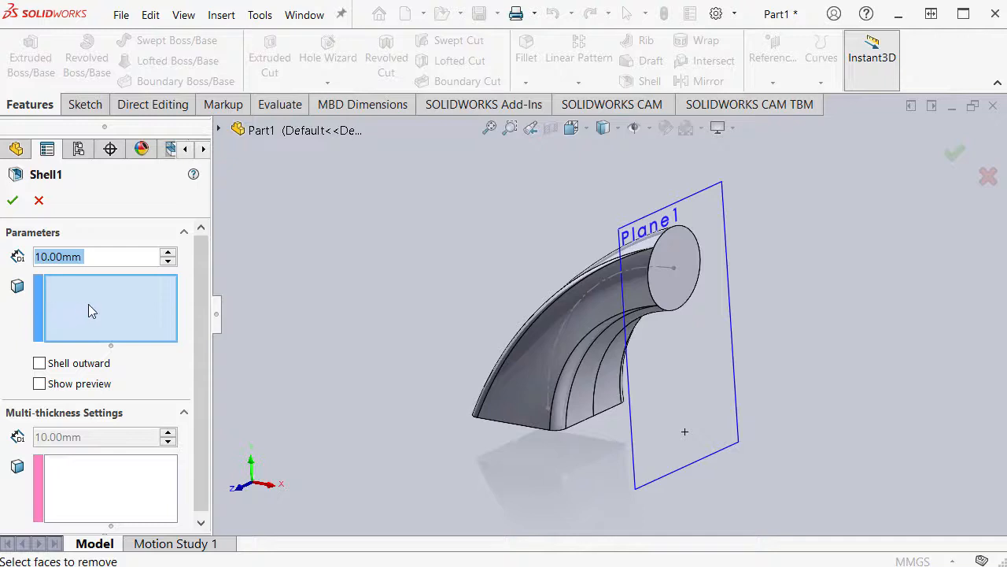
click(677, 265)
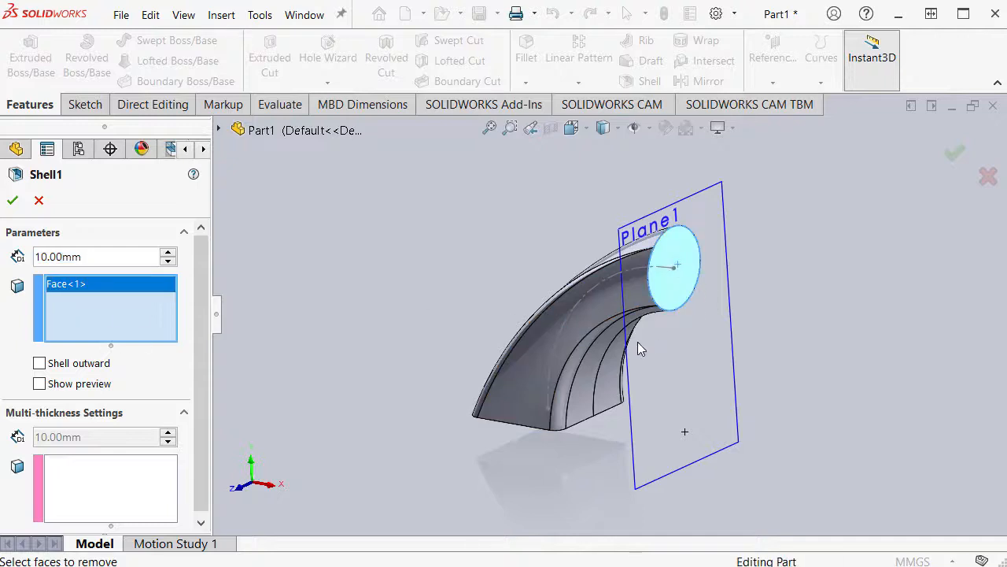
middle_drag(637, 342, 598, 401)
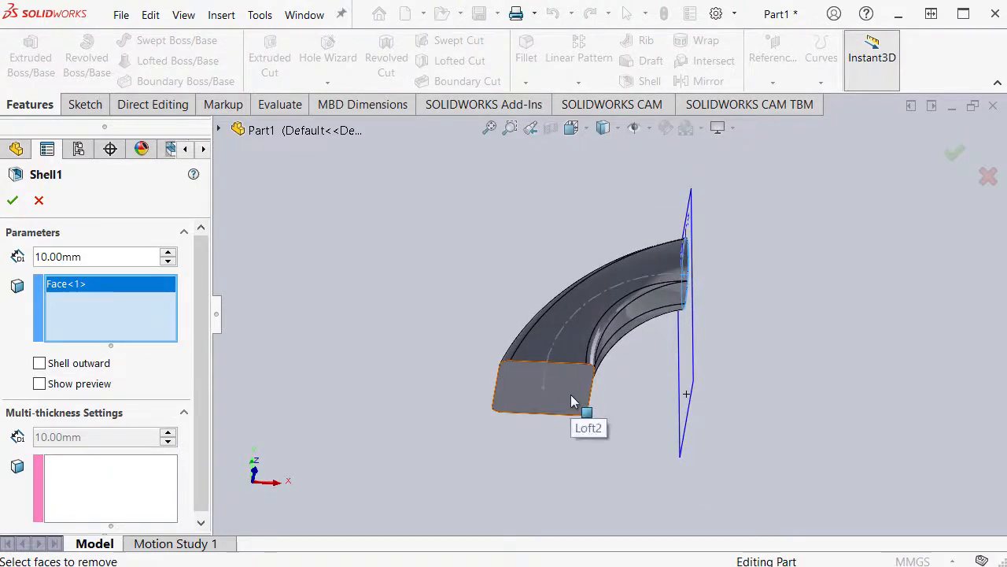
click(568, 383)
middle_drag(627, 382, 569, 407)
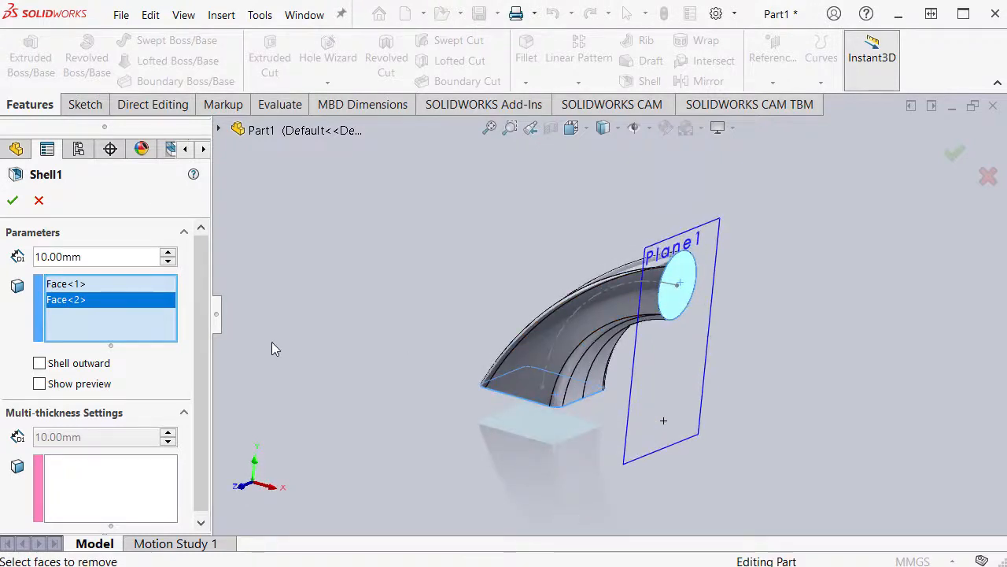
click(12, 200)
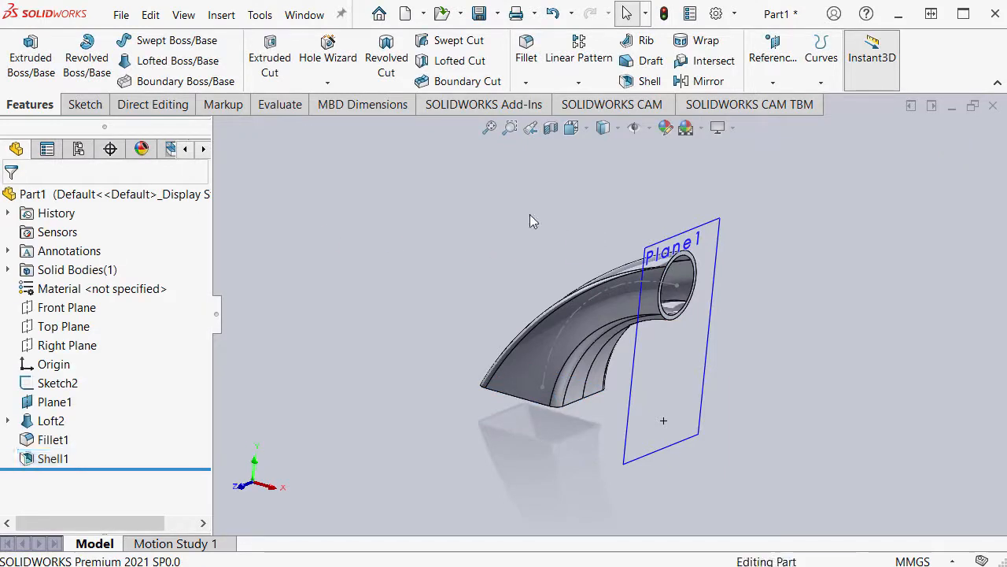
Show the finished part in isometric view and hide the offset plane Plane1.
key(ctrl+7)
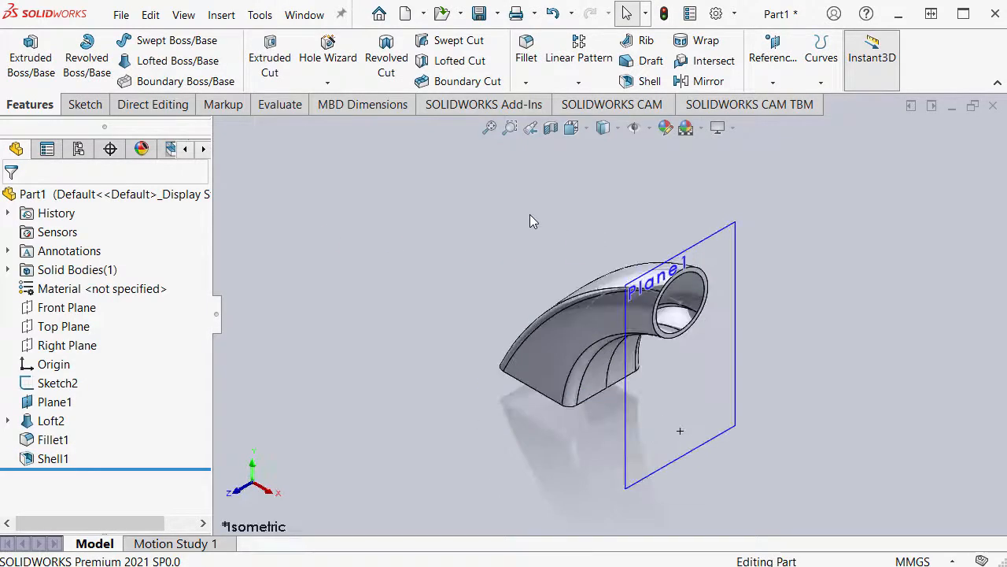
click(718, 239)
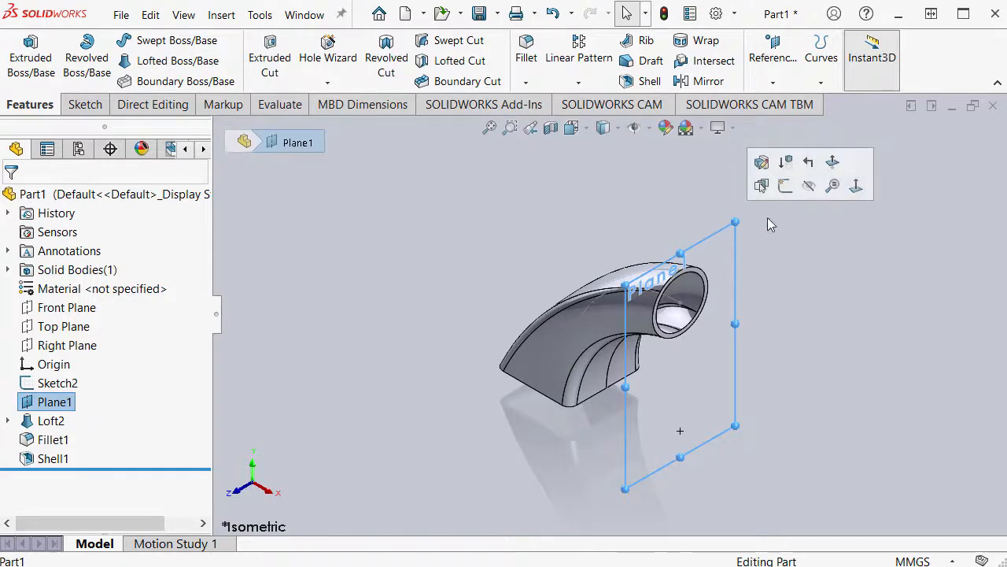
click(809, 186)
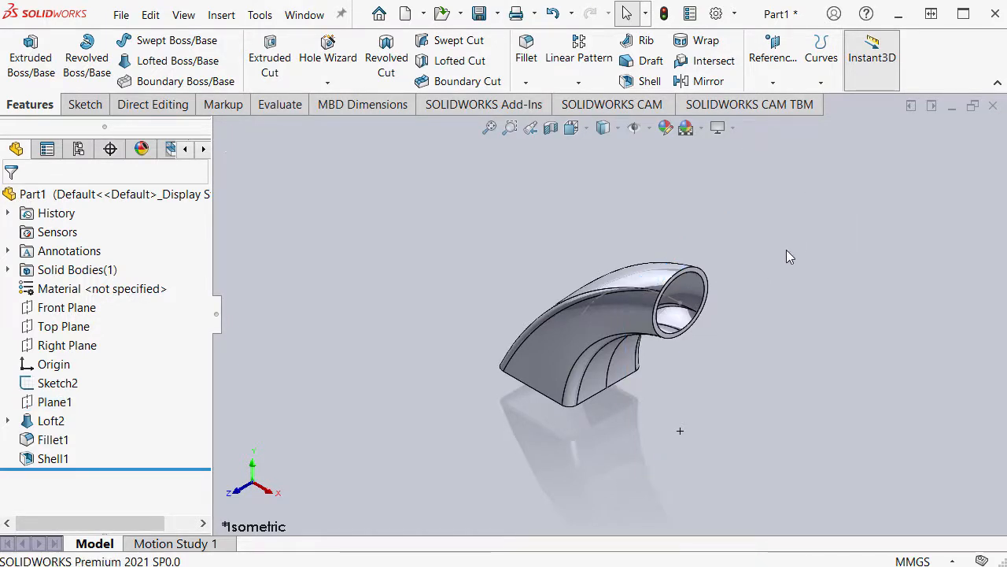